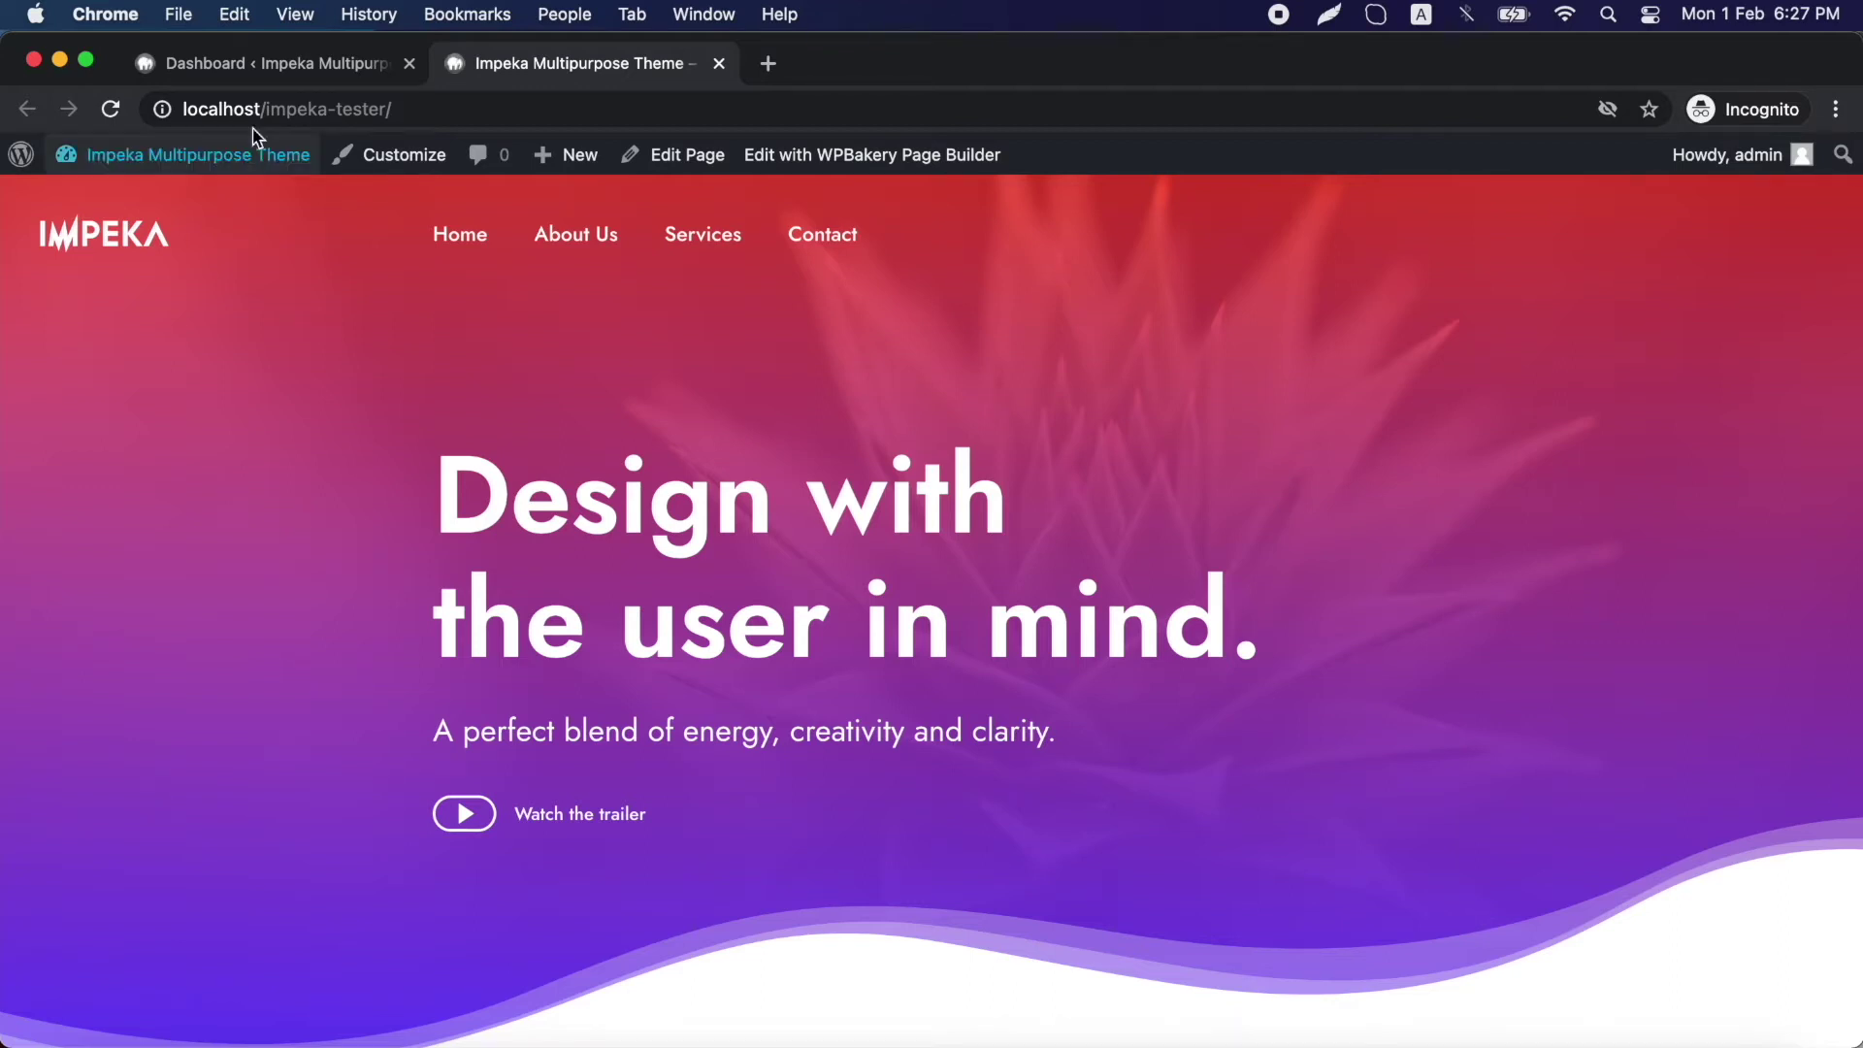
- Switch from the live Impeka homepage back to the WordPress admin dashboard tab
{"action": "left_click", "coordinate": [262, 64]}
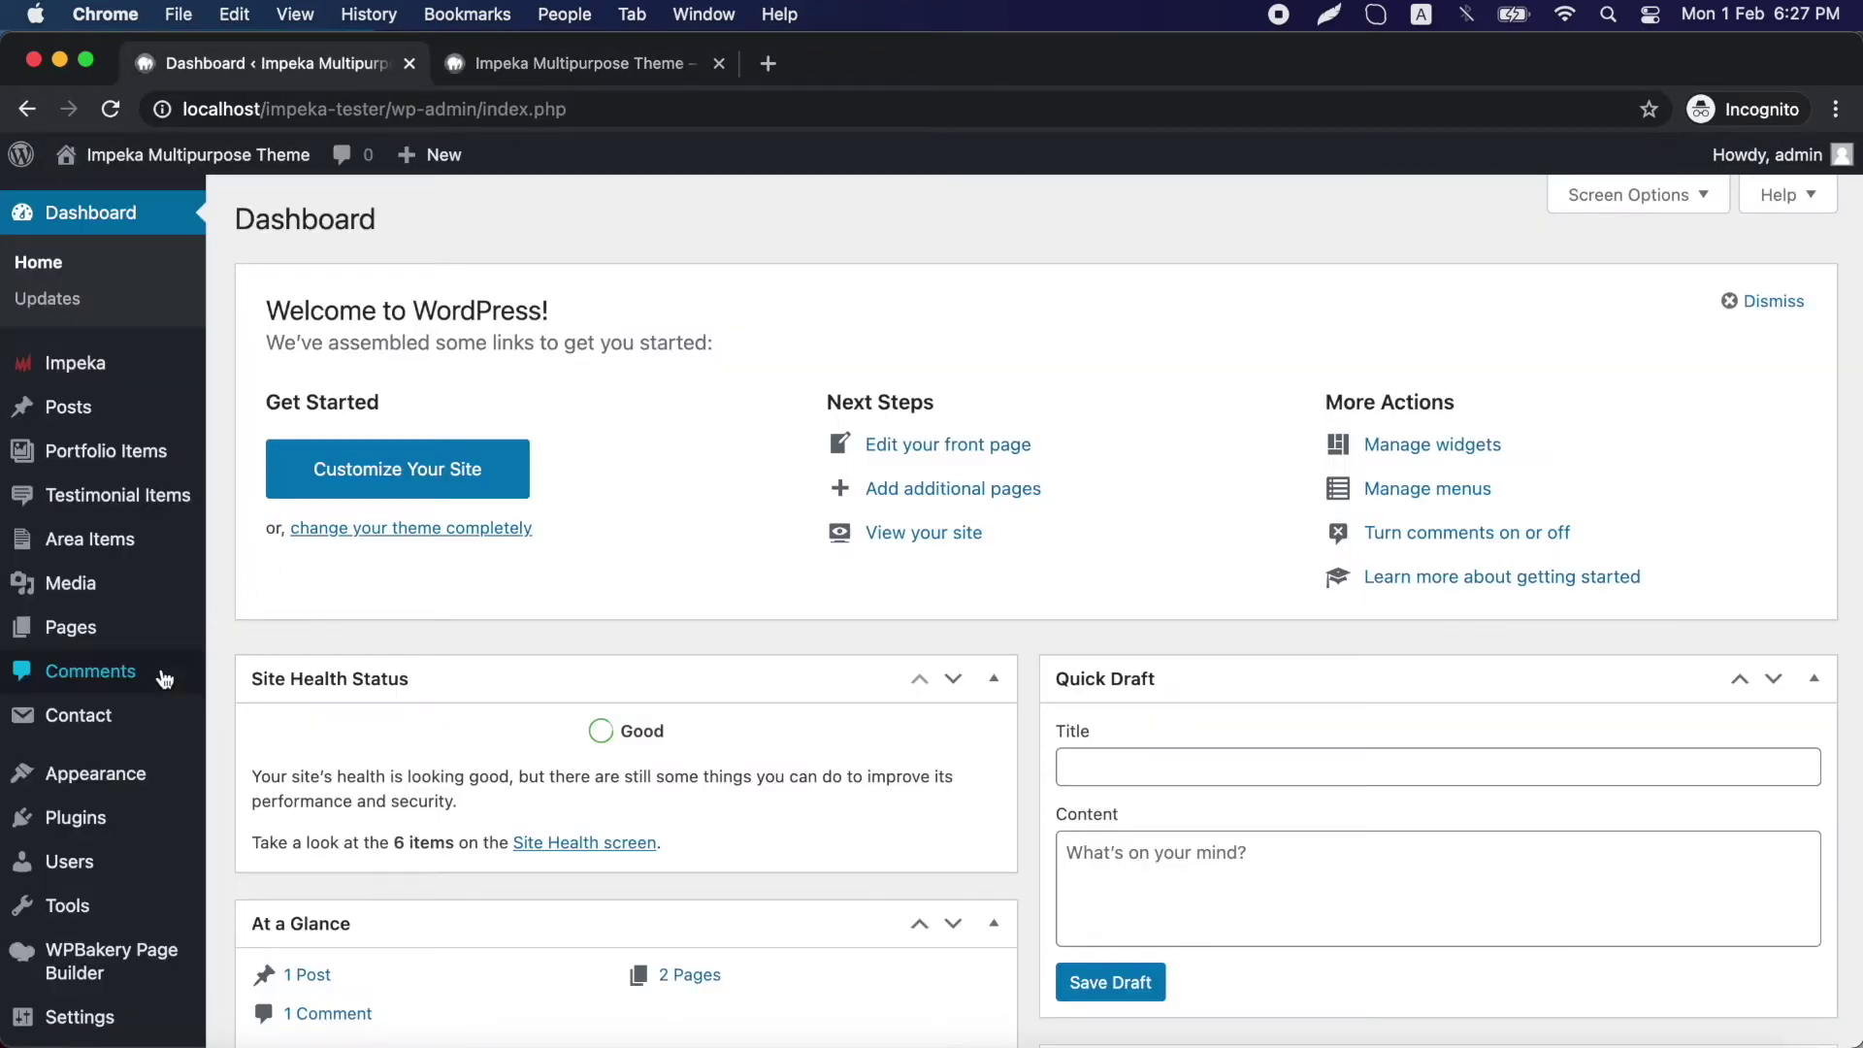
{"action": "mouse_move", "coordinate": [89, 539]}
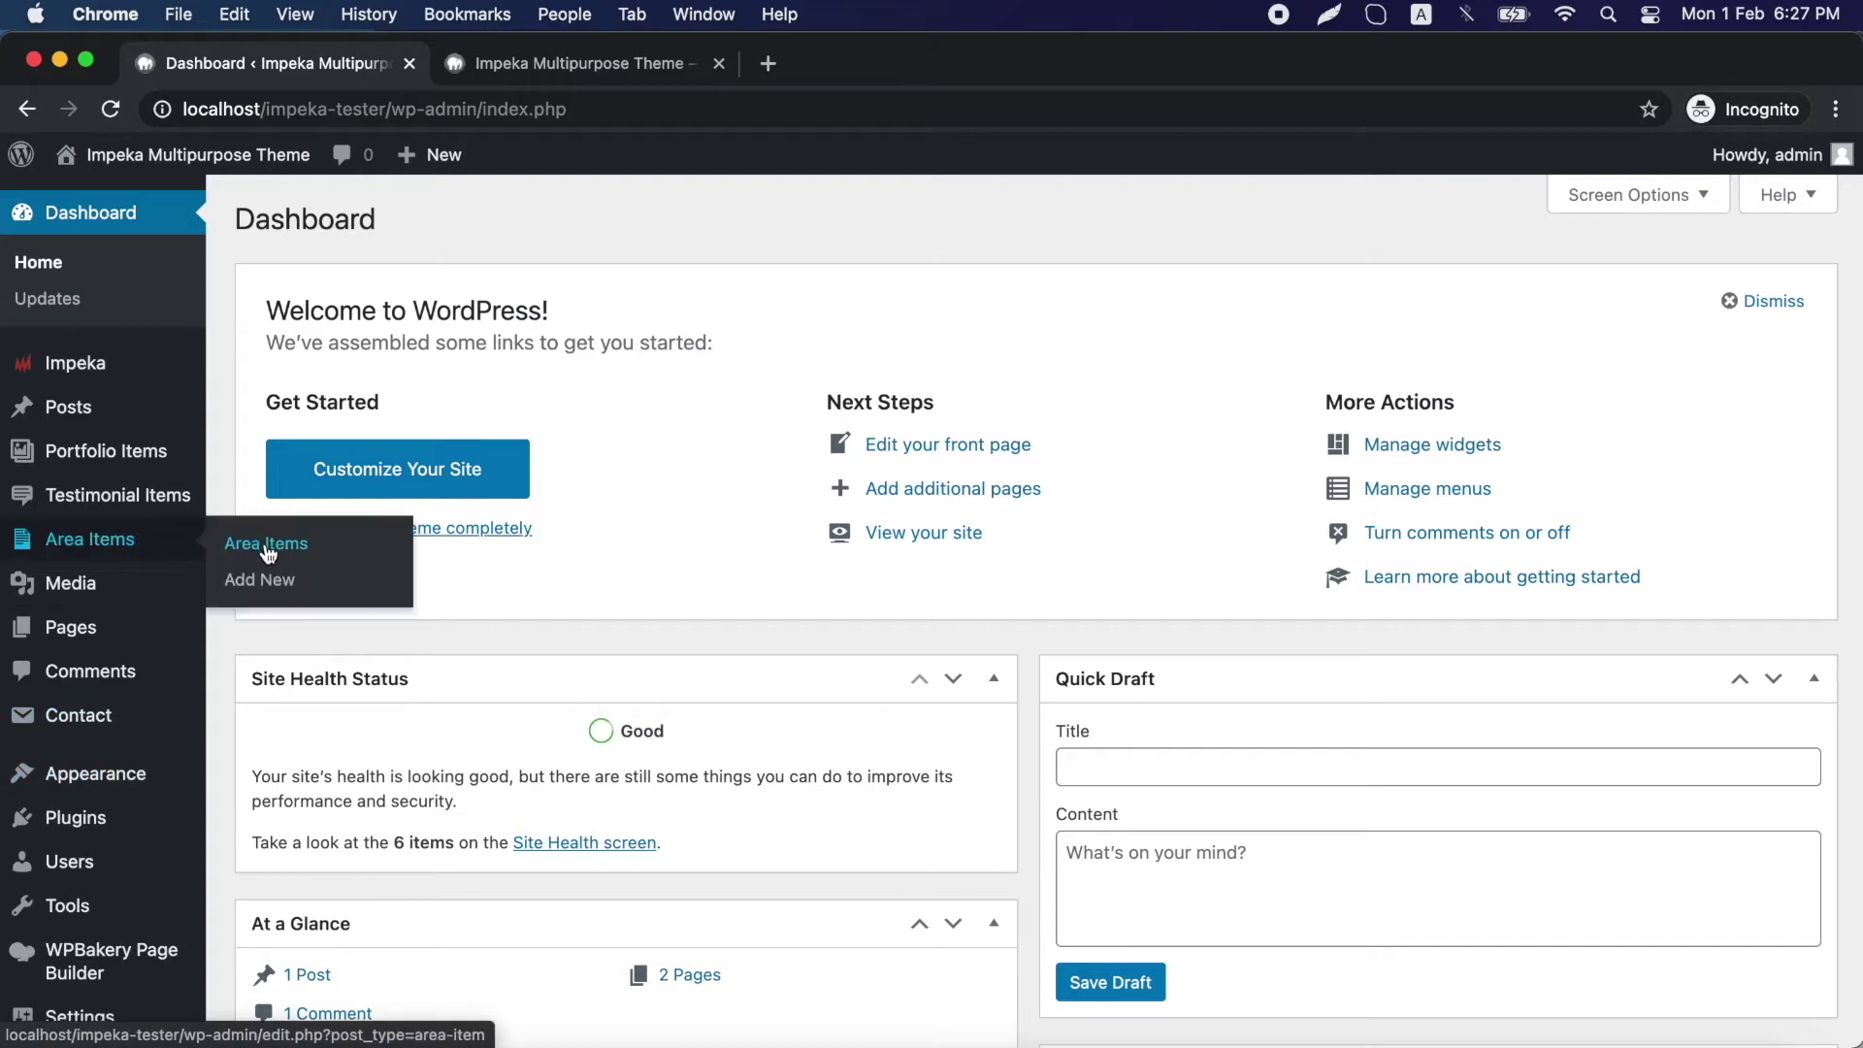
- Add a new Area Item and switch it from the block editor to the classic editor
{"action": "left_click", "coordinate": [260, 580]}
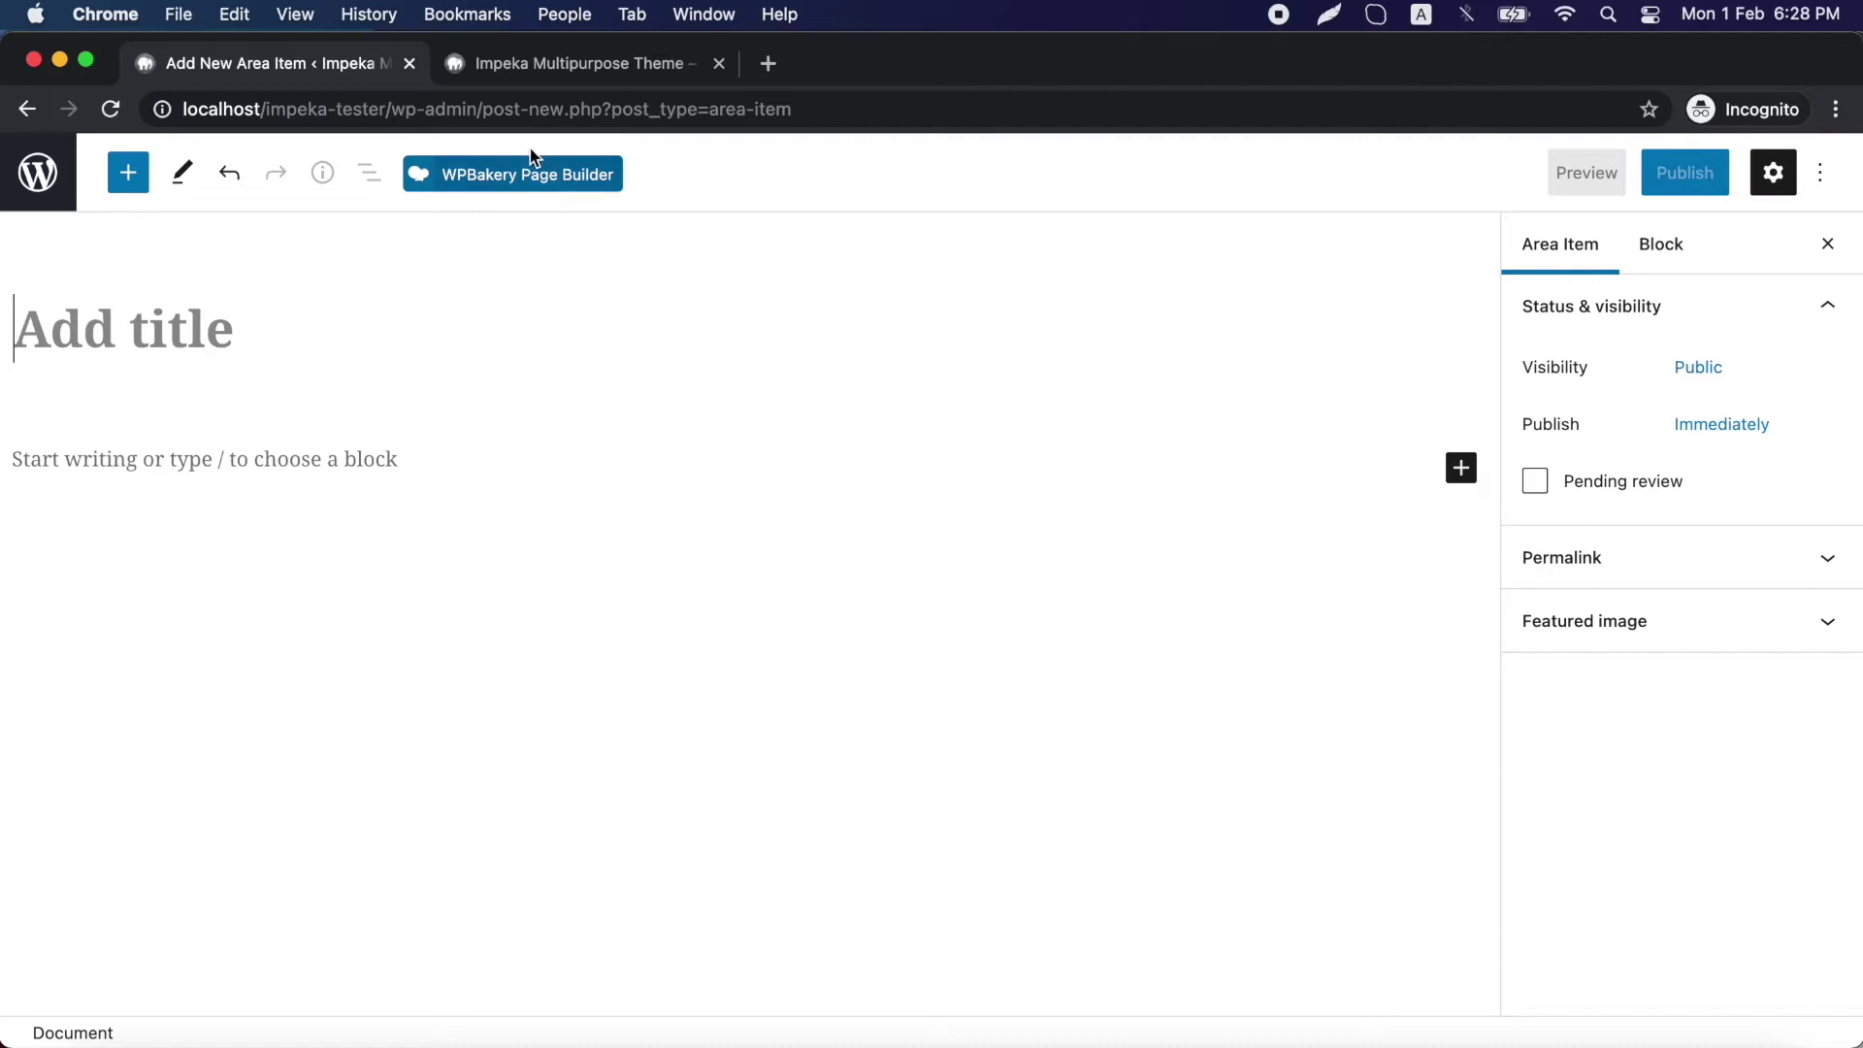
{"action": "left_click", "coordinate": [530, 178]}
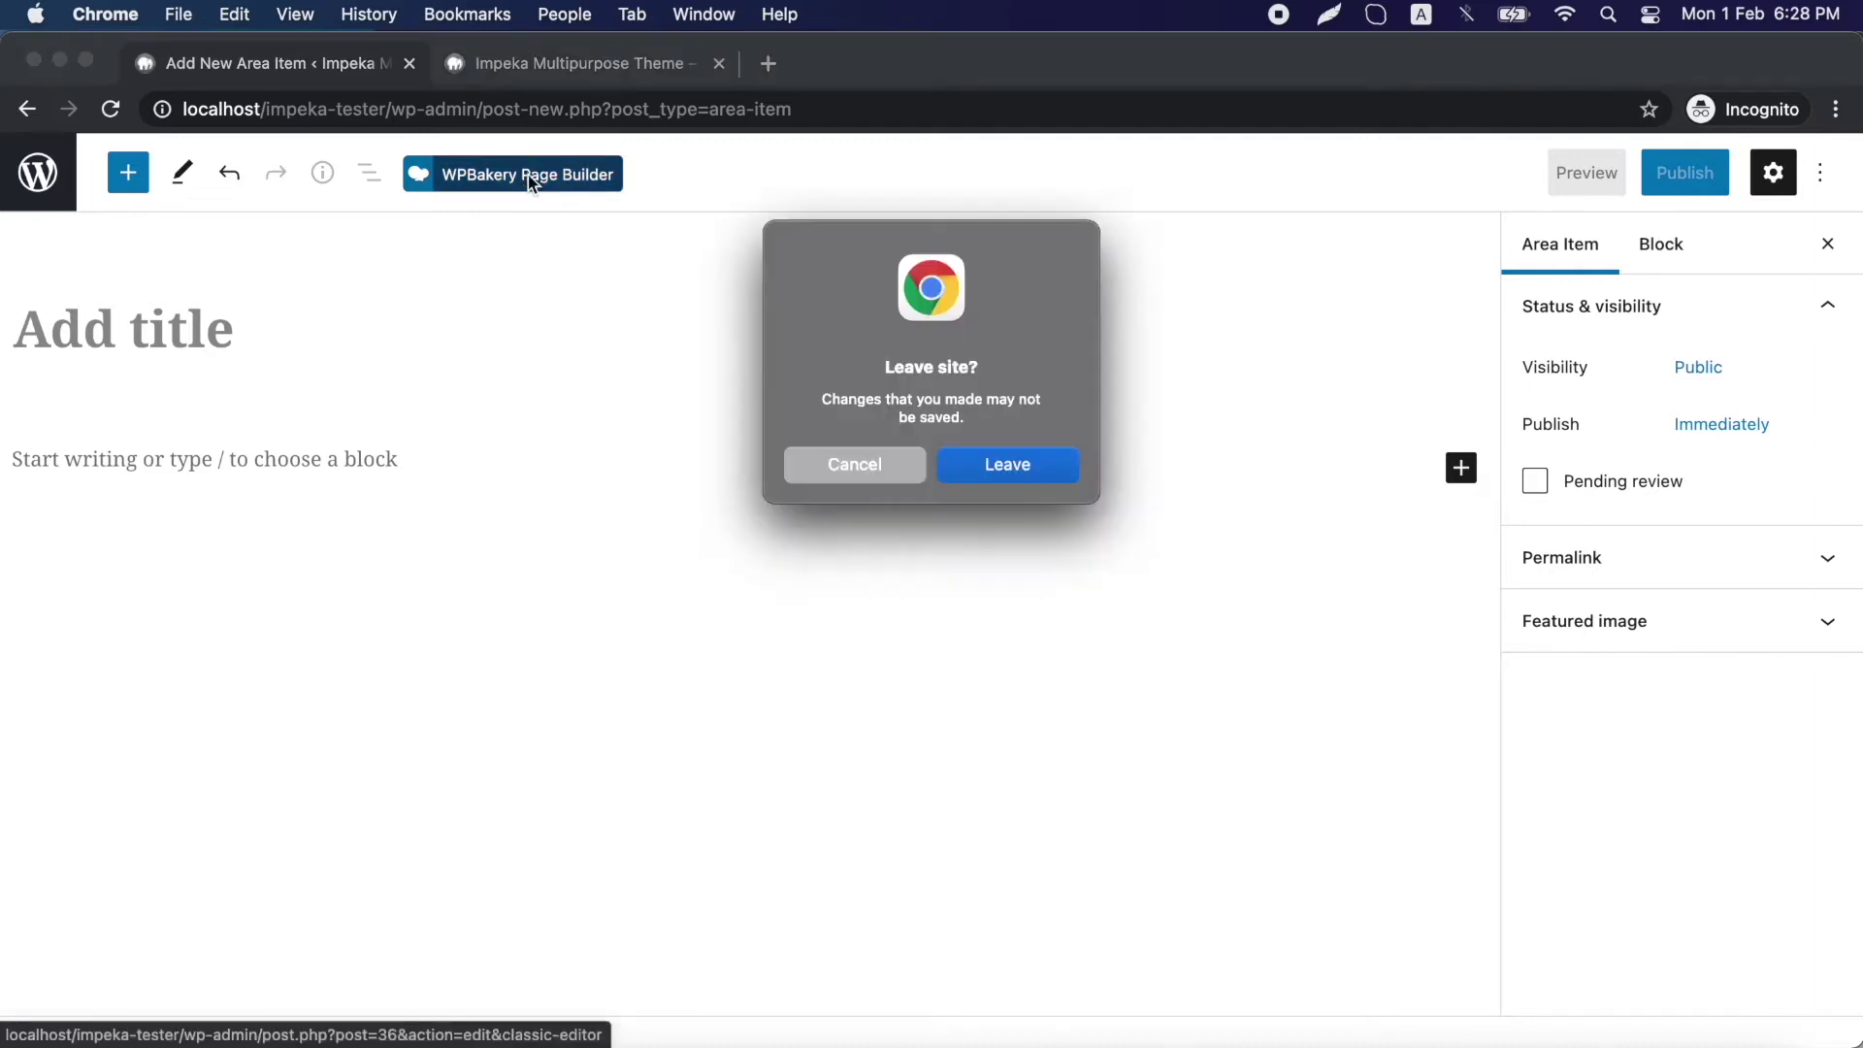
{"action": "left_click", "coordinate": [973, 466]}
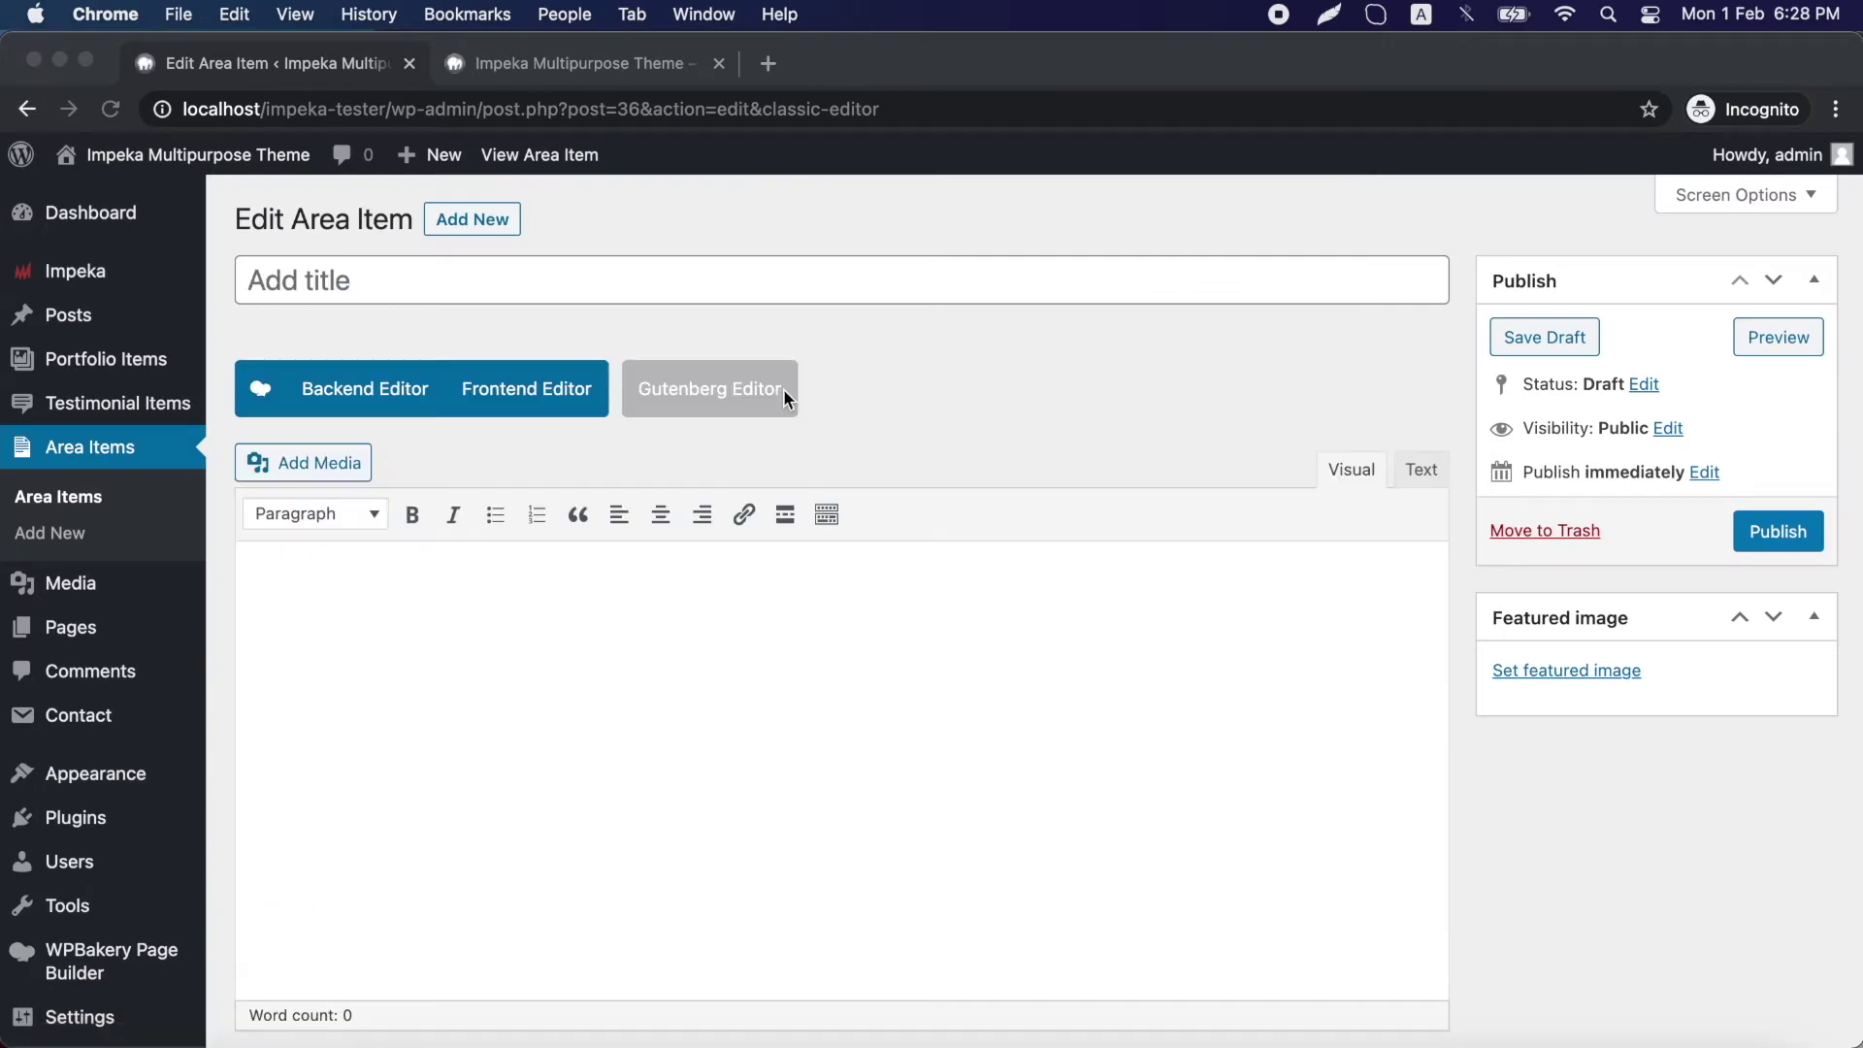
{"action": "left_click", "coordinate": [636, 272]}
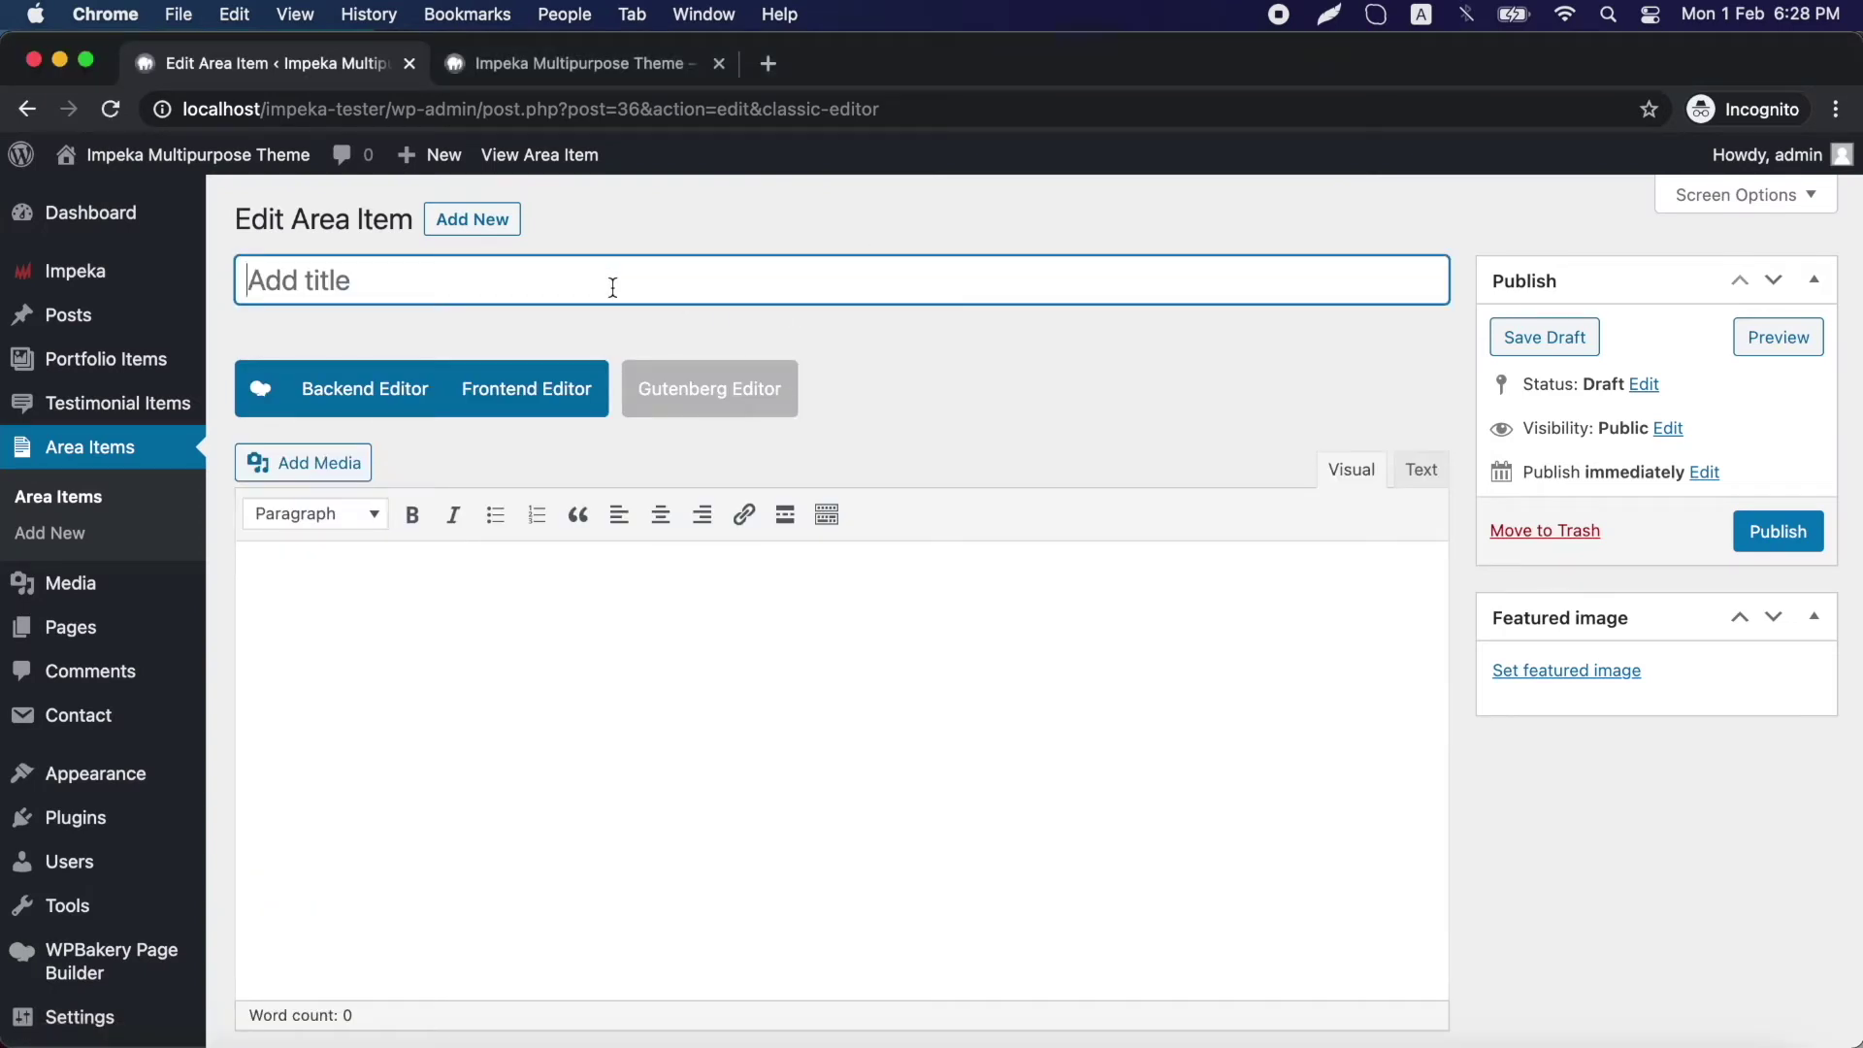
- Title the area item 'Safe Button' and turn on the WPBakery Backend Editor
{"action": "type", "text": "Safe"}
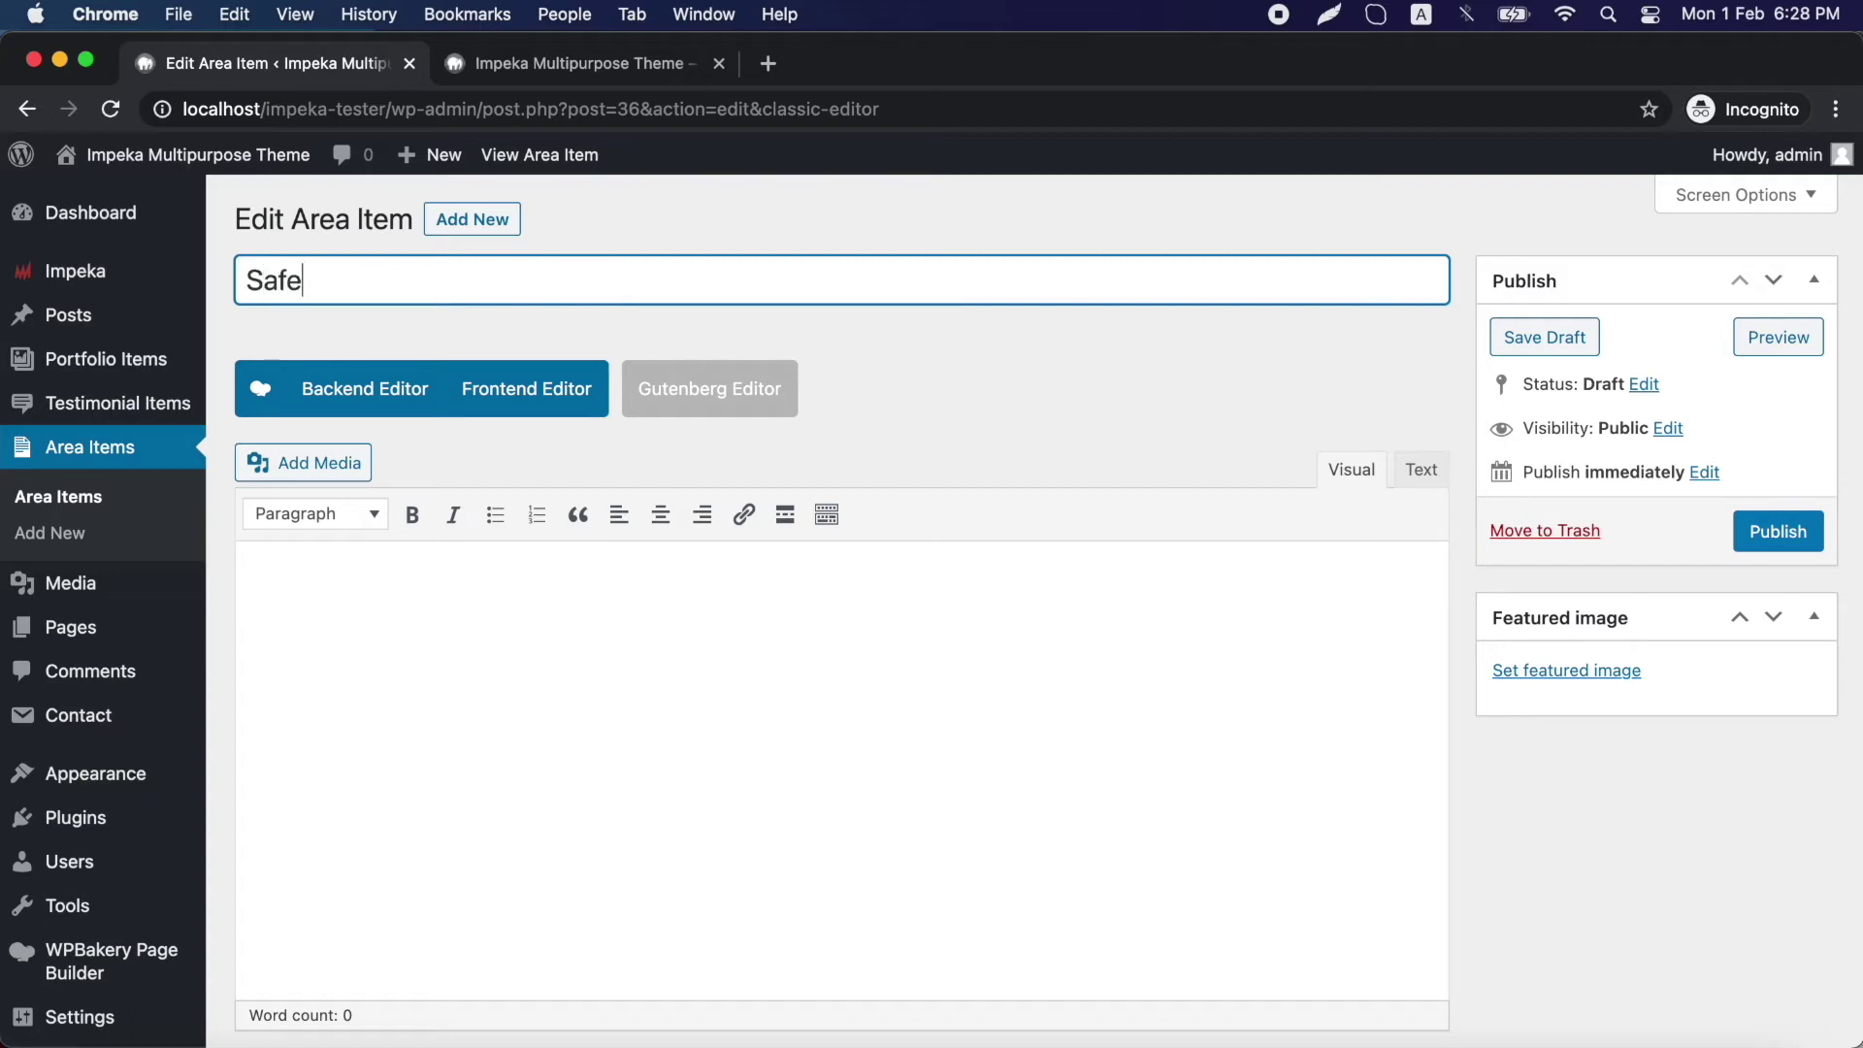
{"action": "type", "text": " Button"}
{"action": "left_click", "coordinate": [365, 390]}
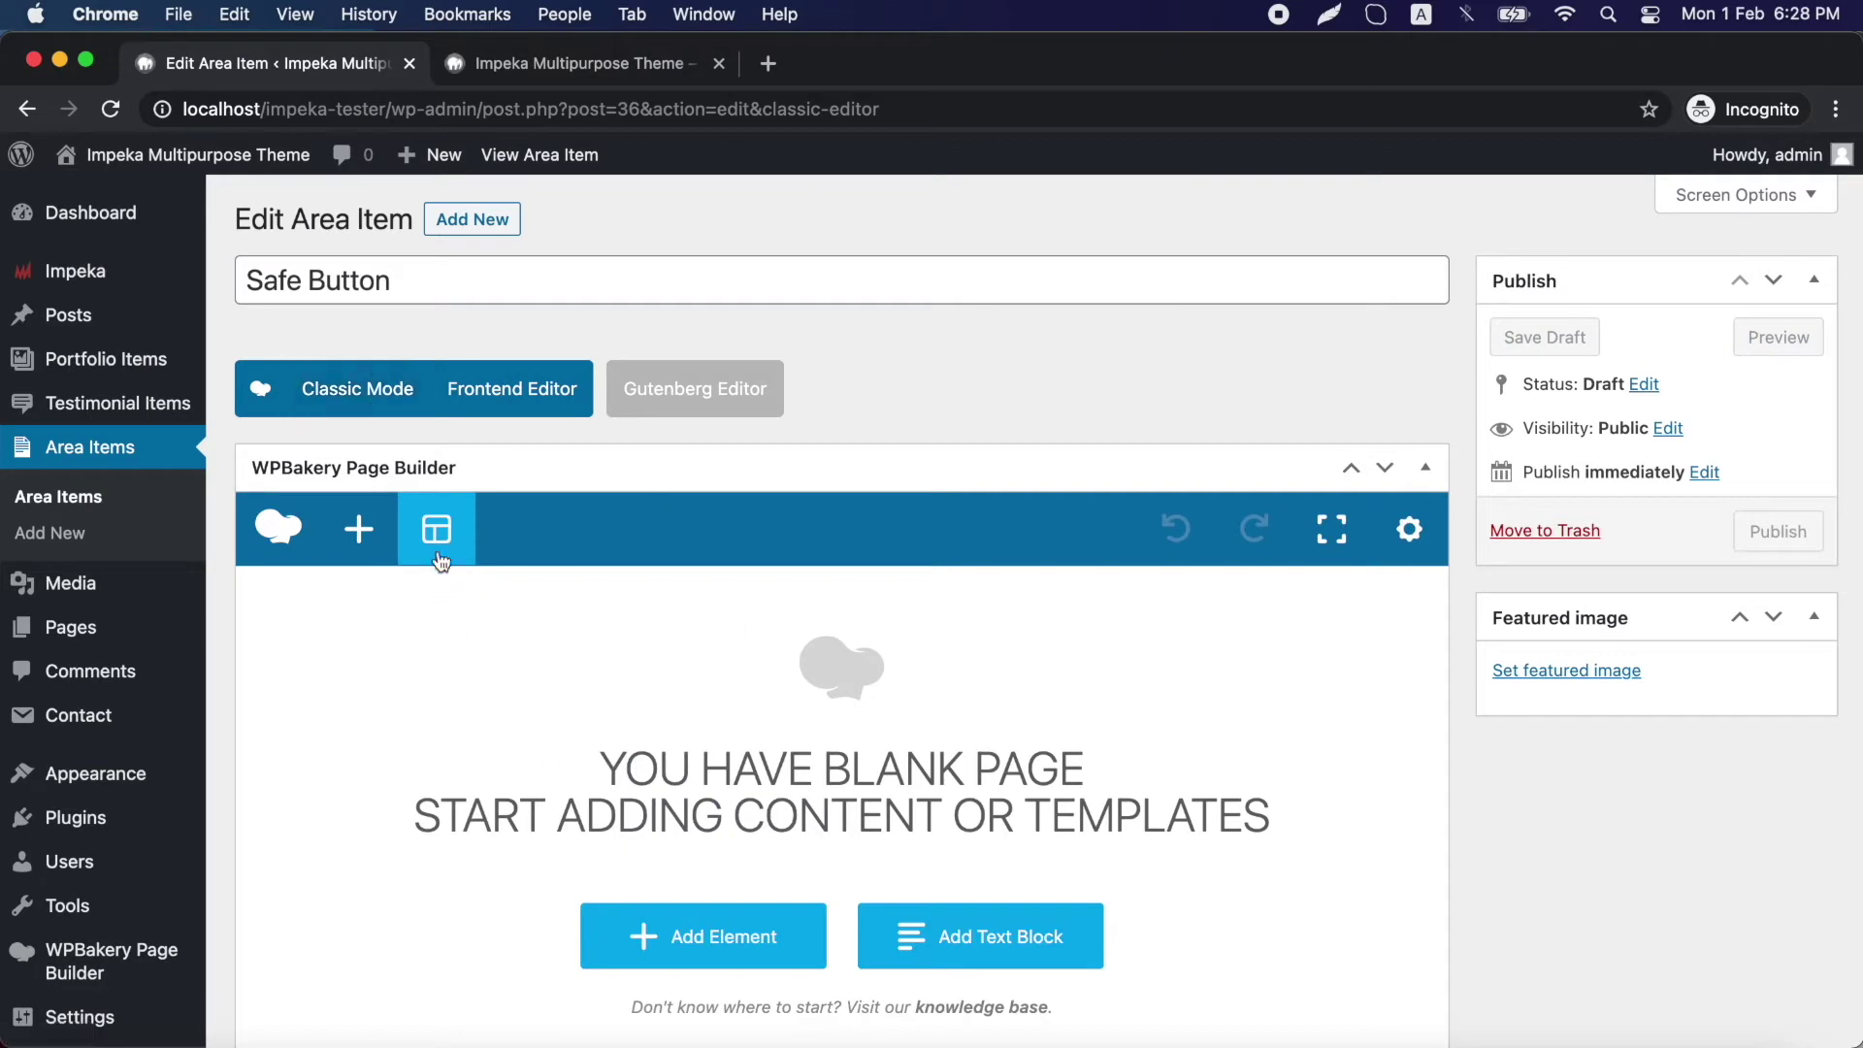
- Insert the Safebutton 1 template from the Safebuttons category and publish the item
{"action": "left_click", "coordinate": [439, 557]}
{"action": "scroll", "coordinate": [362, 729], "scroll_direction": "down", "scroll_amount": 2}
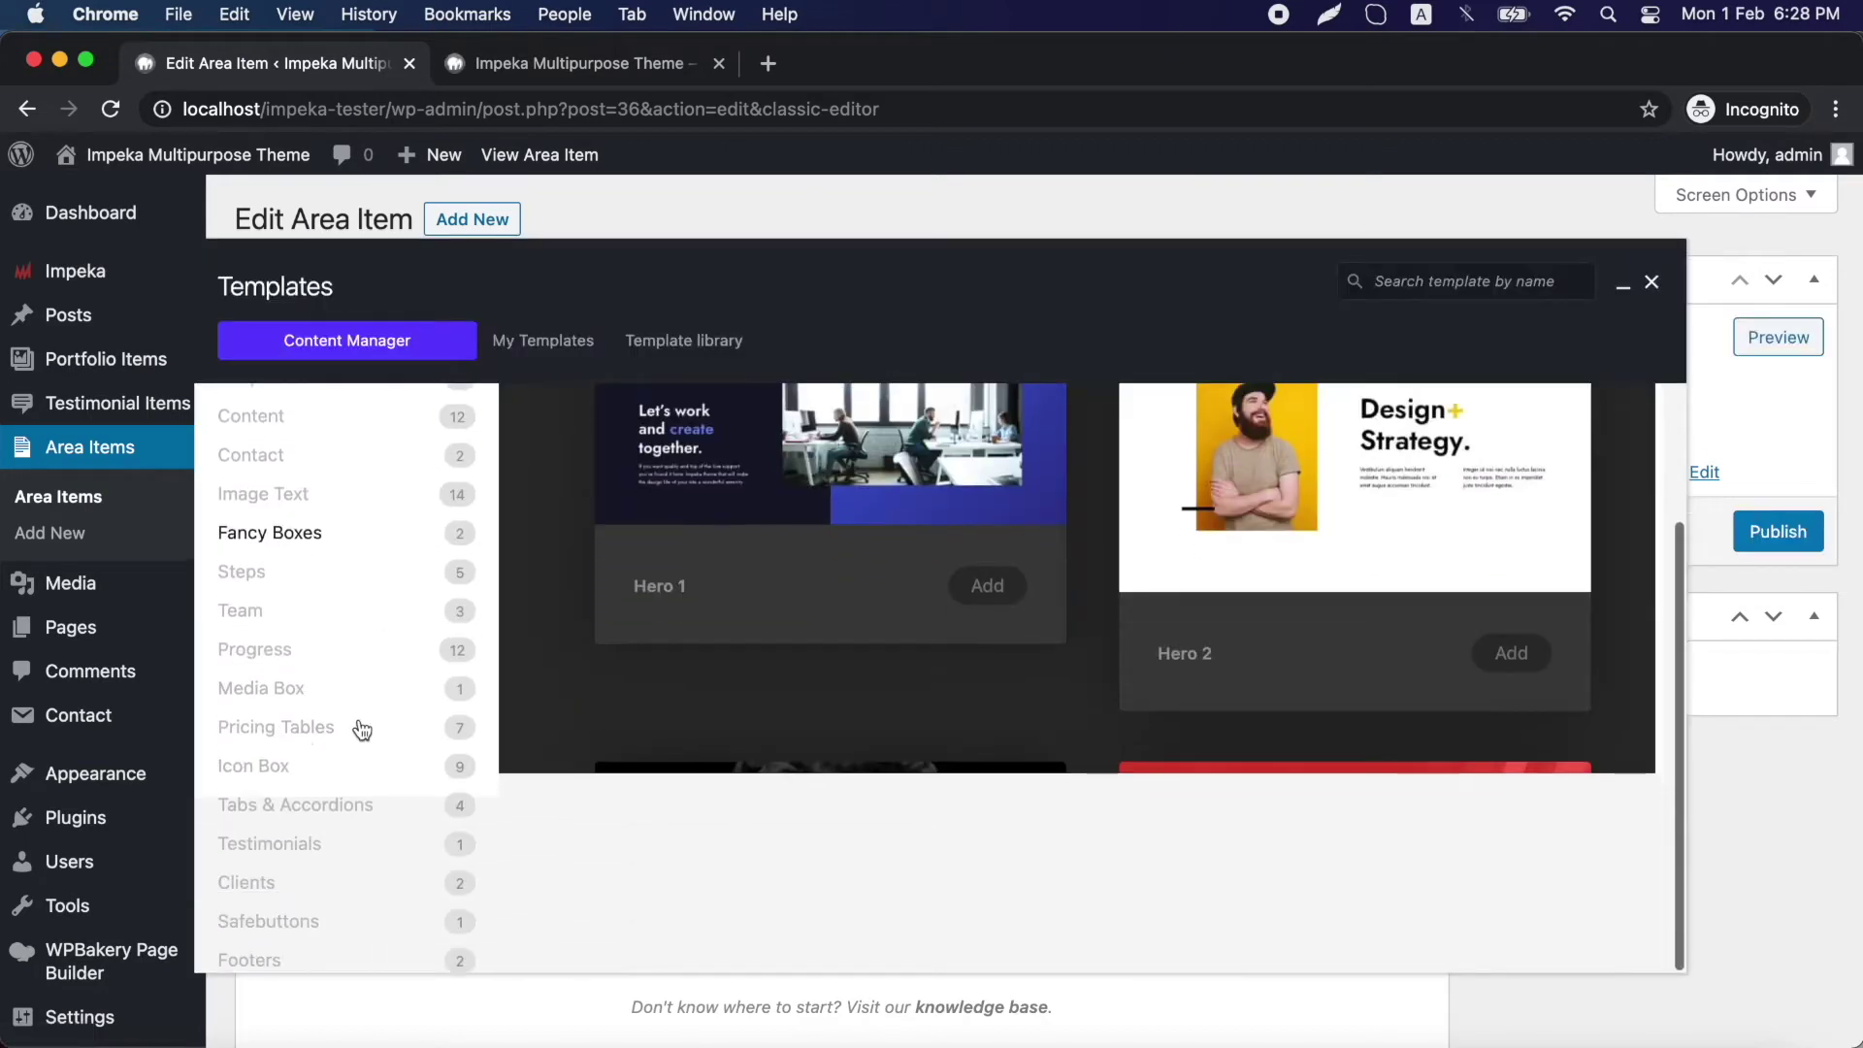
{"action": "scroll", "coordinate": [362, 730], "scroll_direction": "down", "scroll_amount": 2}
{"action": "left_click", "coordinate": [271, 924]}
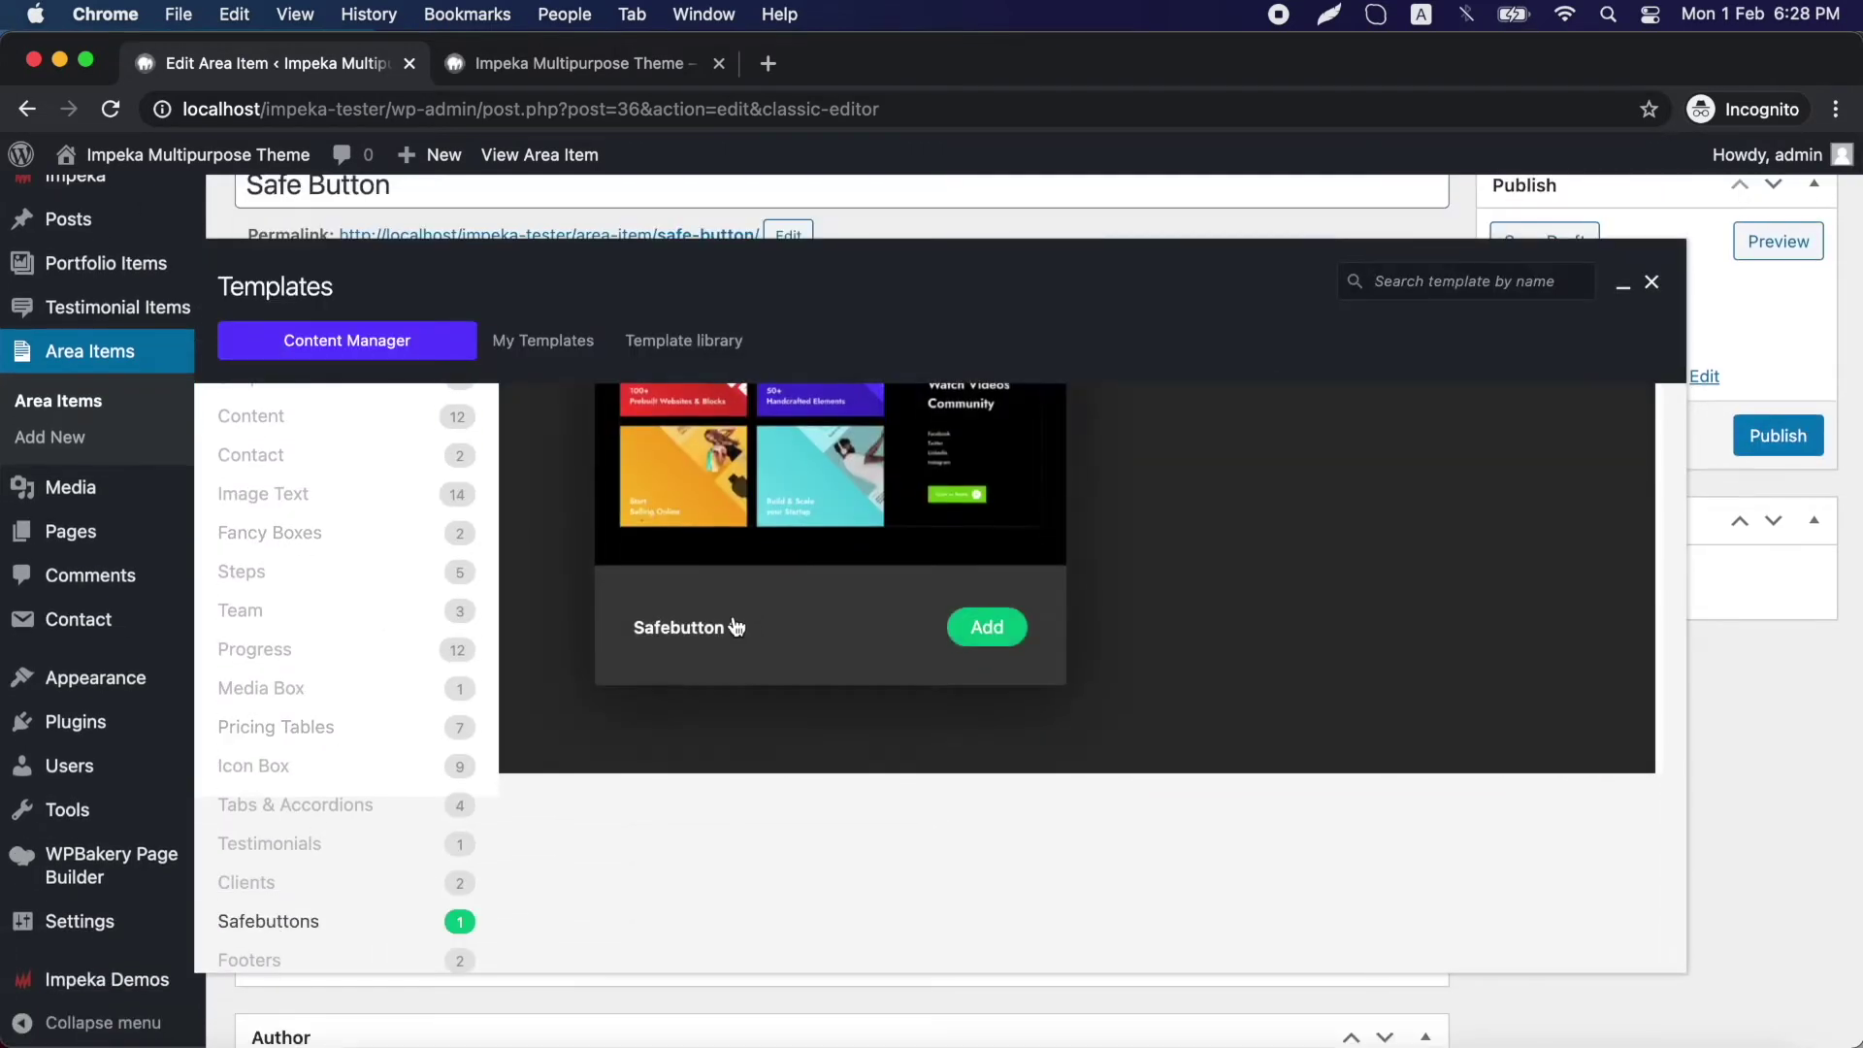
{"action": "scroll", "coordinate": [734, 627], "scroll_direction": "up", "scroll_amount": 3}
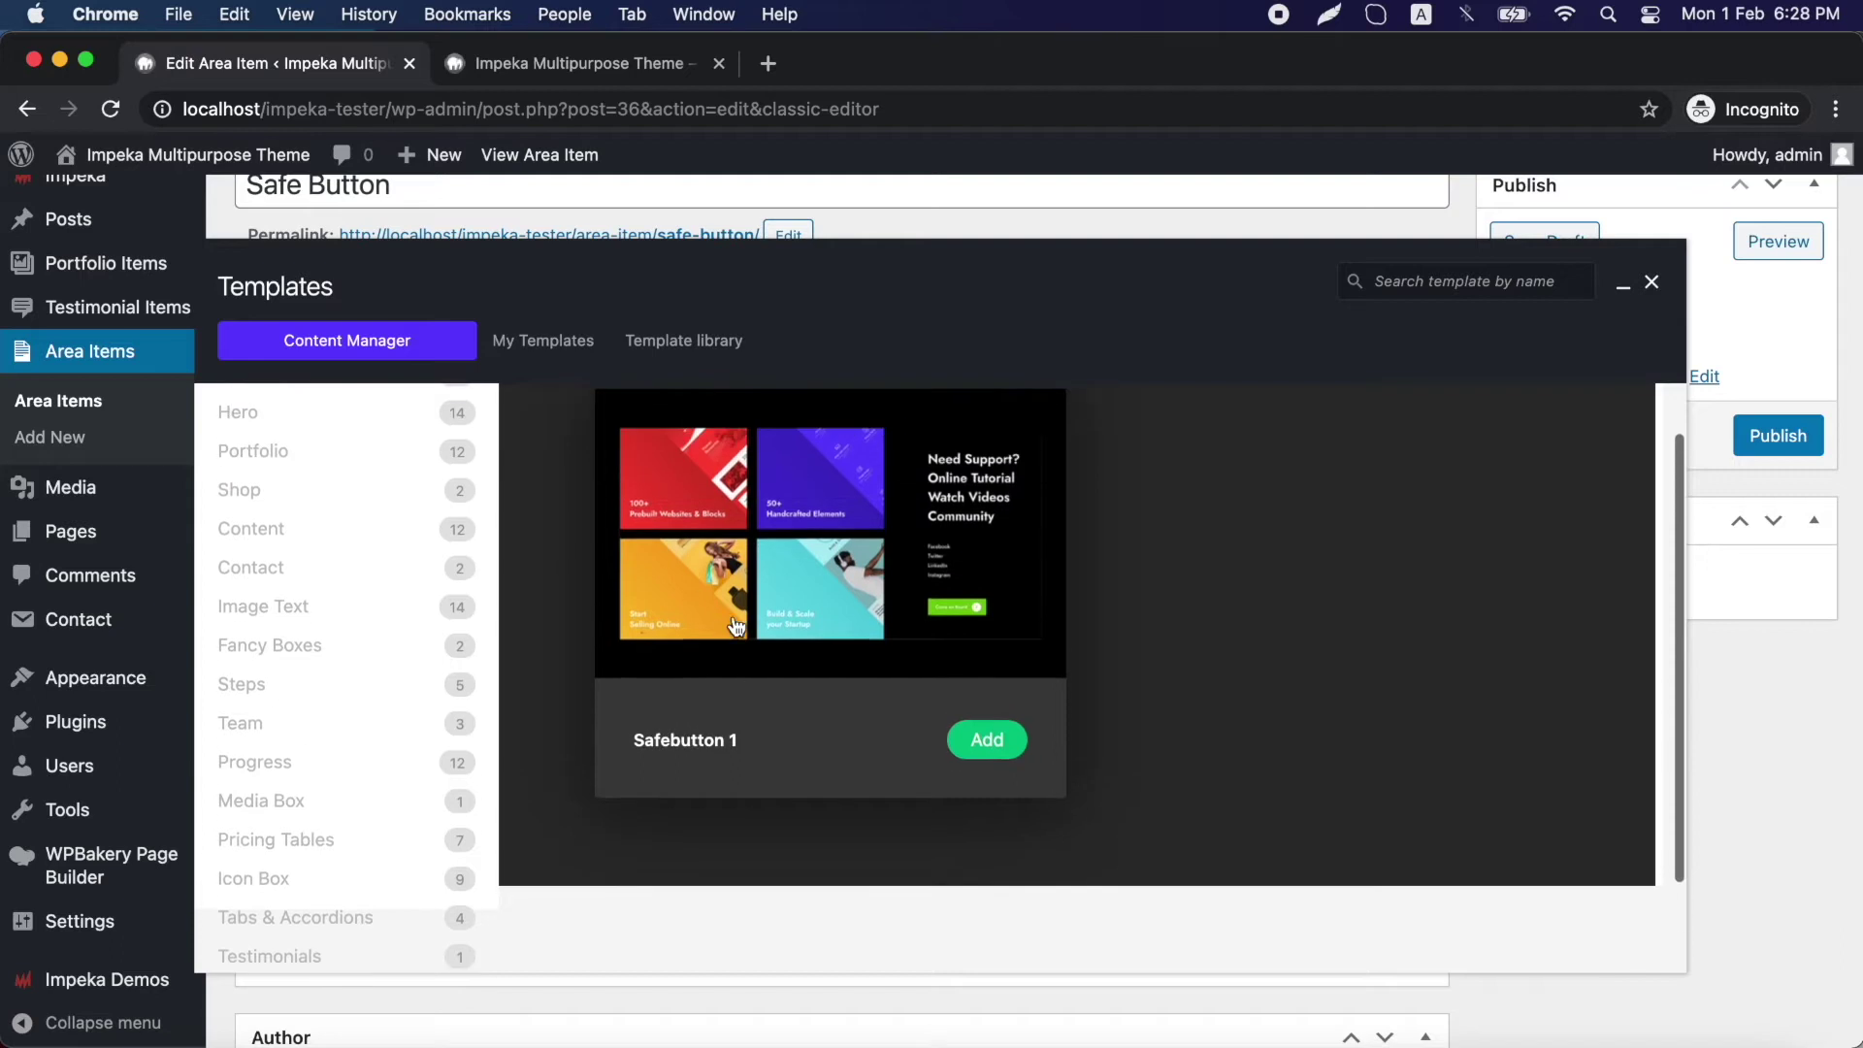
{"action": "left_click", "coordinate": [859, 595]}
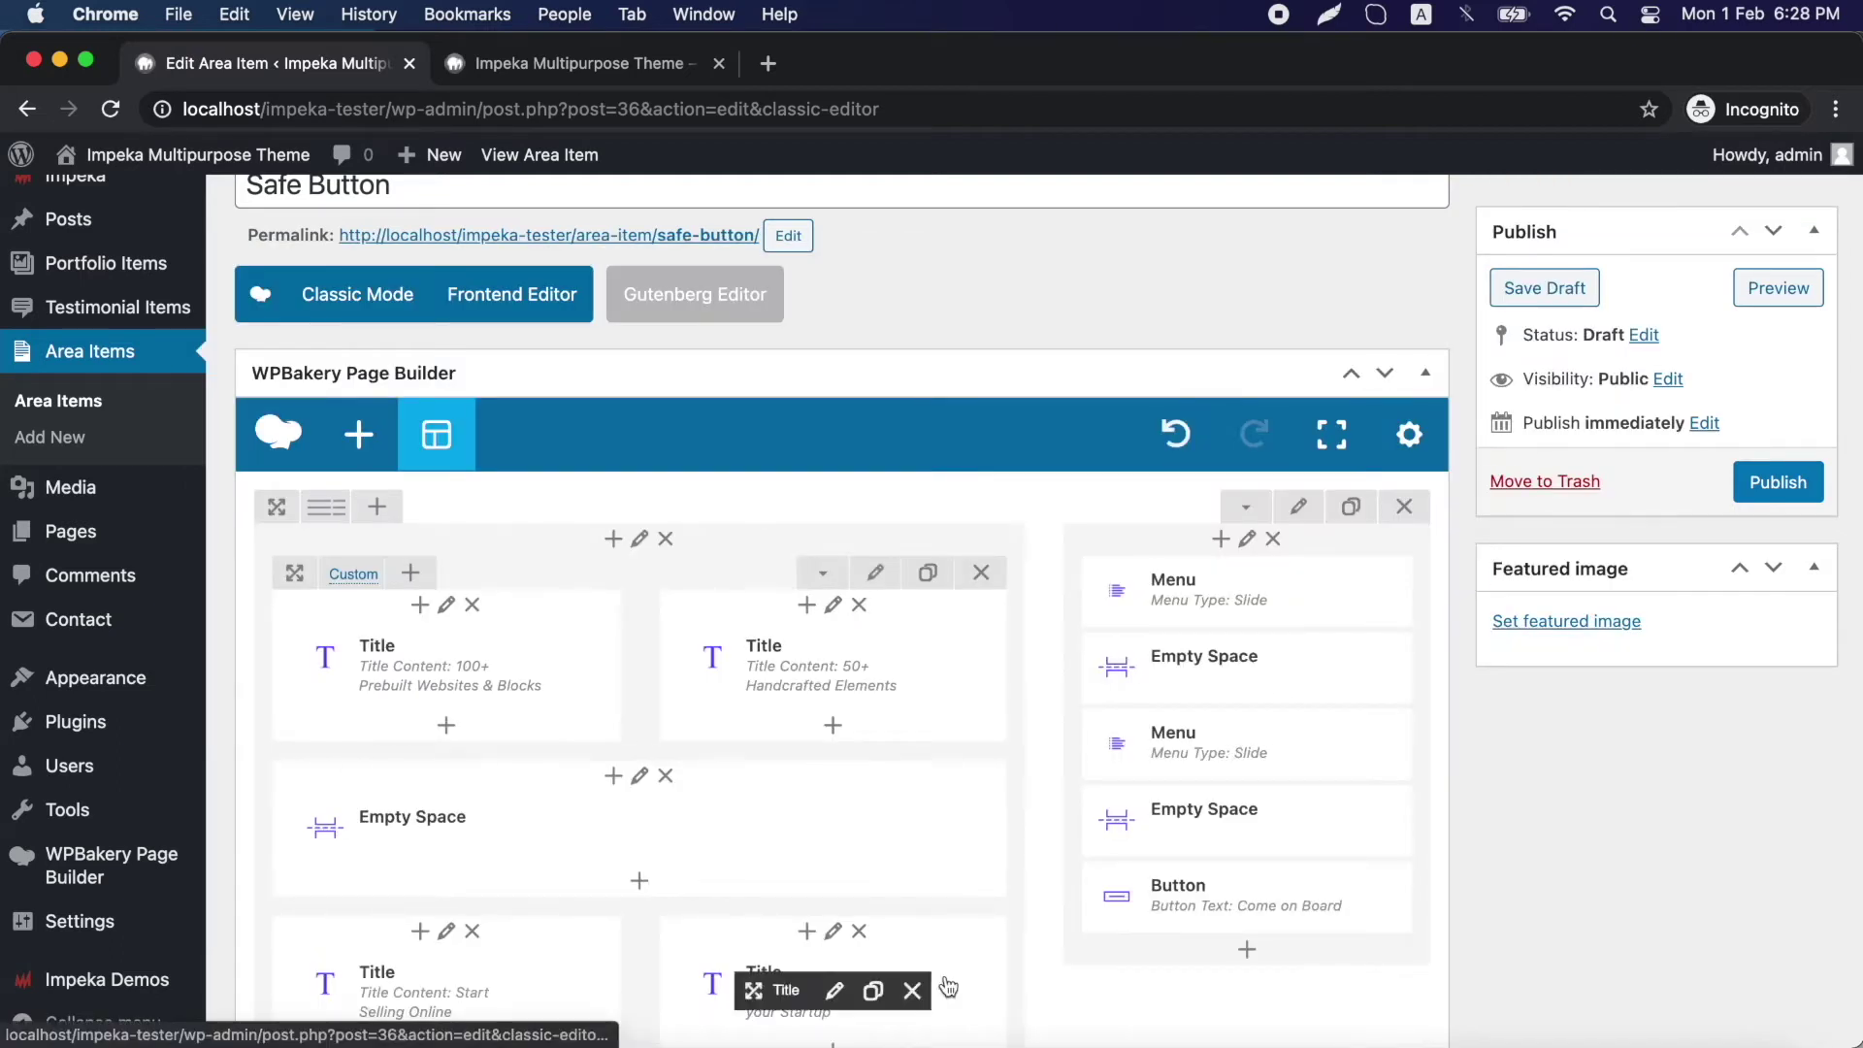
{"action": "left_click", "coordinate": [1764, 497]}
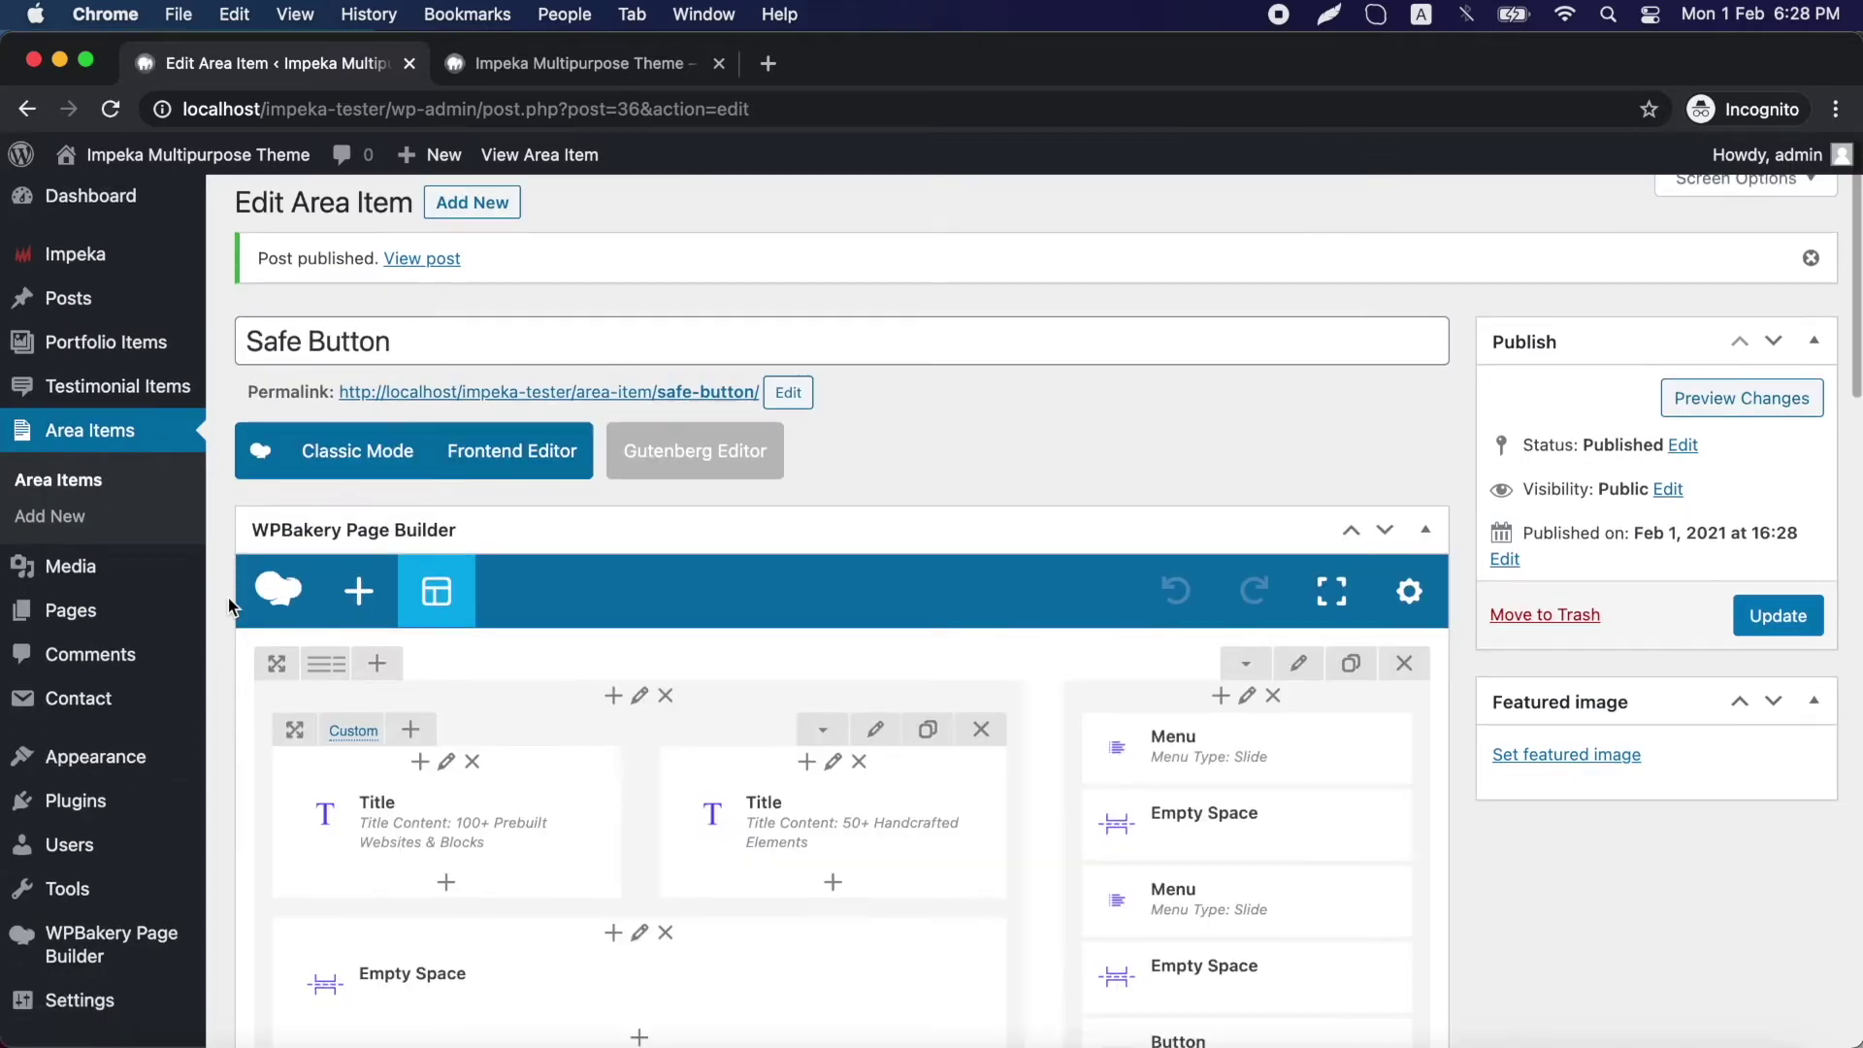
{"action": "mouse_move", "coordinate": [95, 677]}
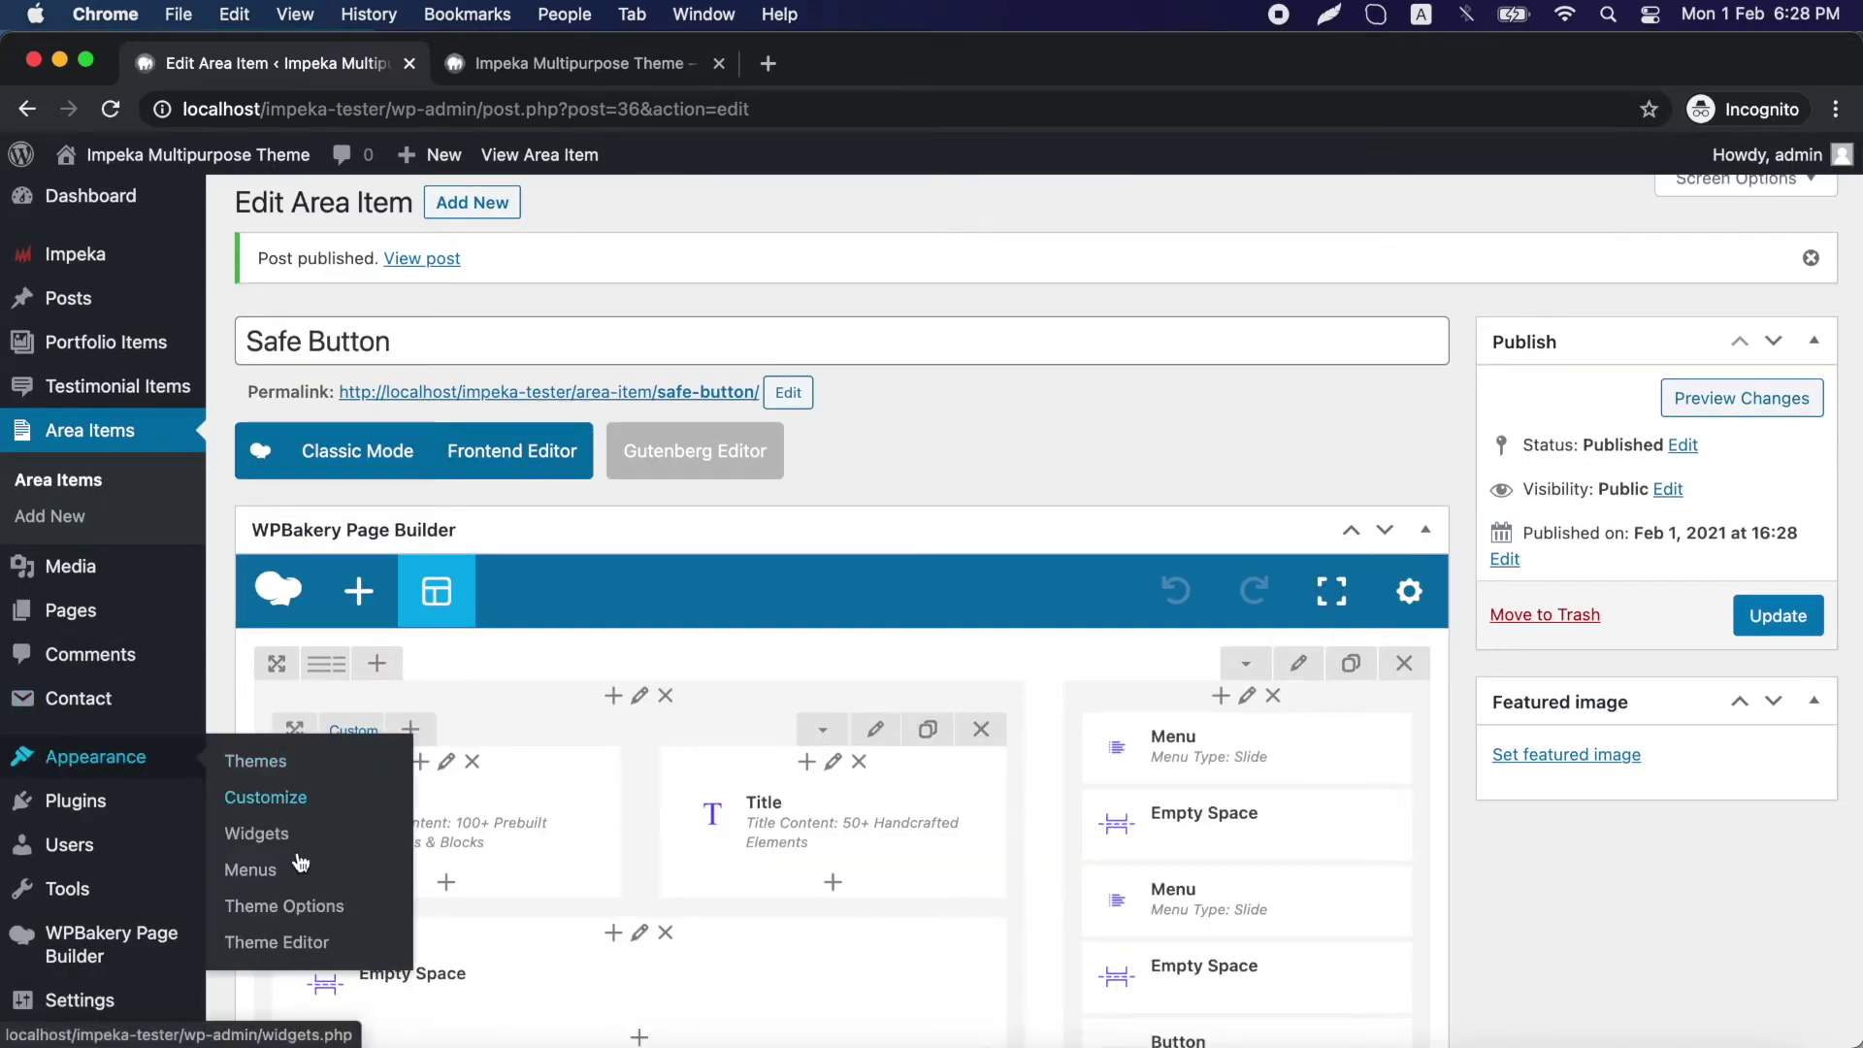
- In Theme Options > Safe Button Area, assign the Safe Button item, choose the second icon, and save
{"action": "left_click", "coordinate": [286, 908]}
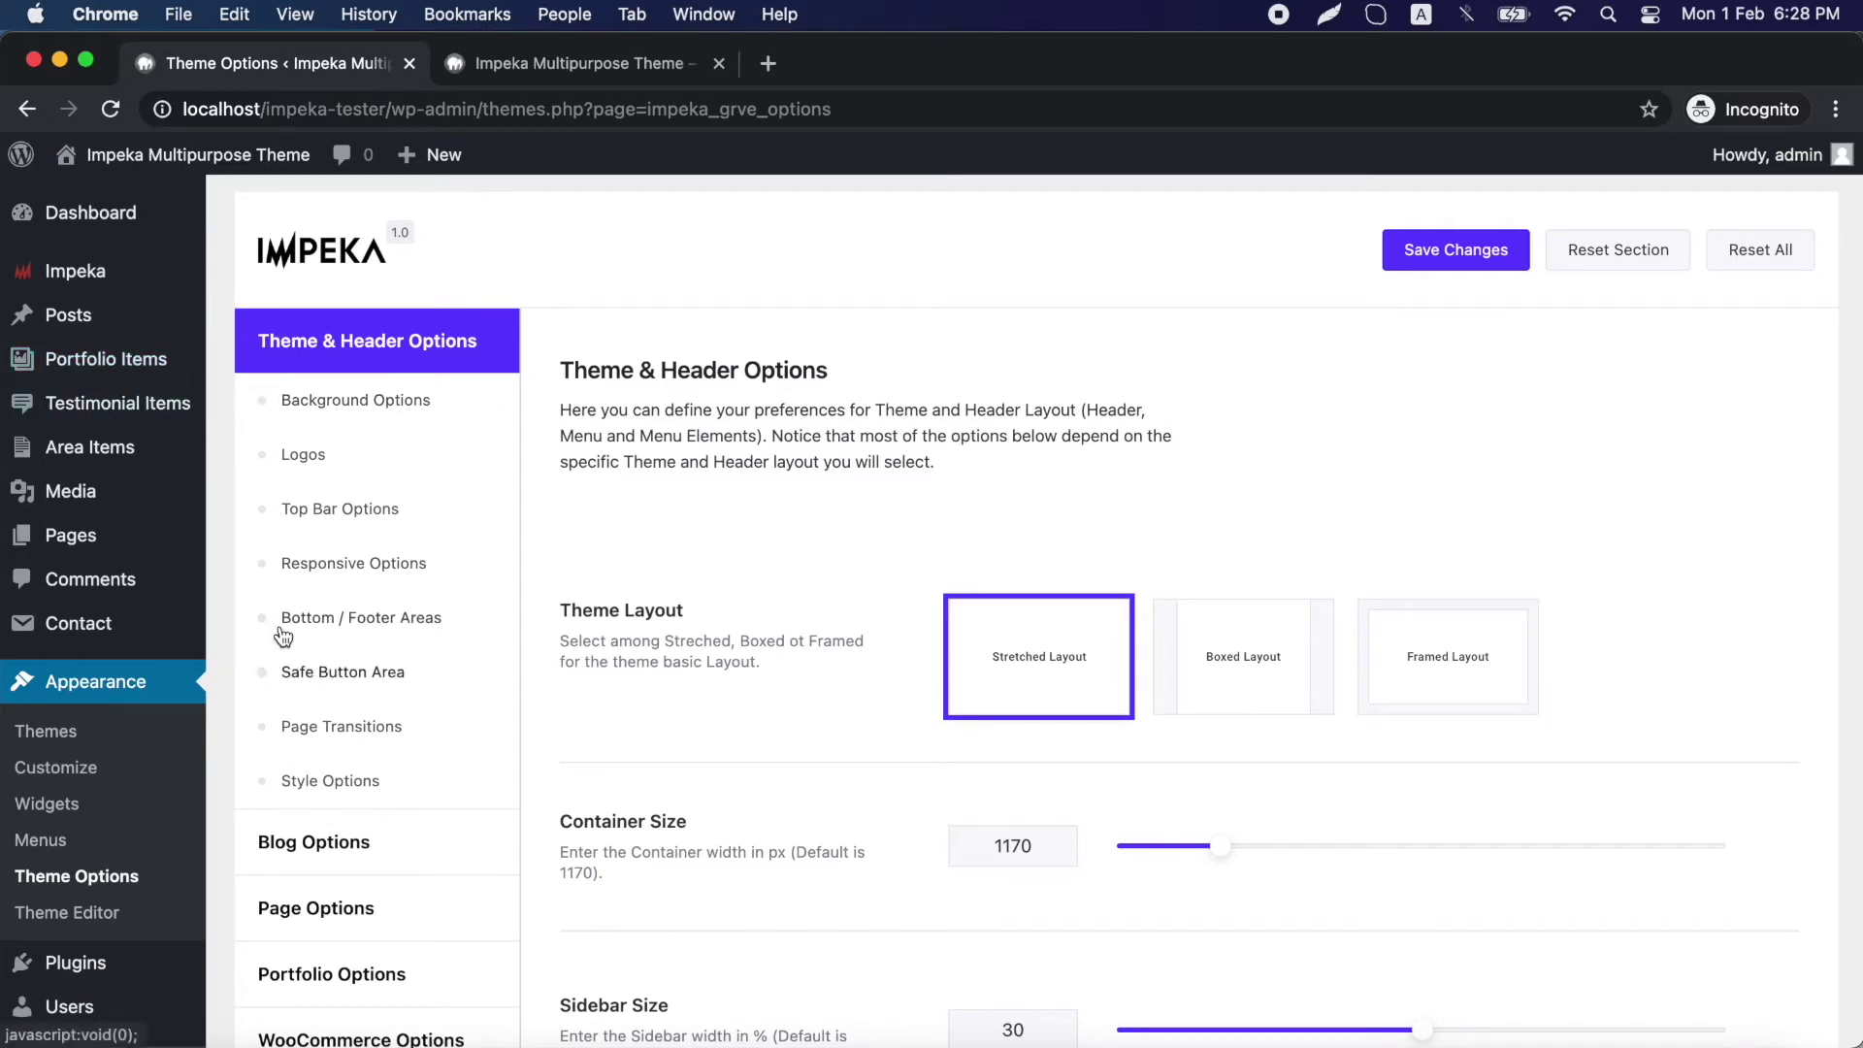
{"action": "left_click", "coordinate": [335, 691]}
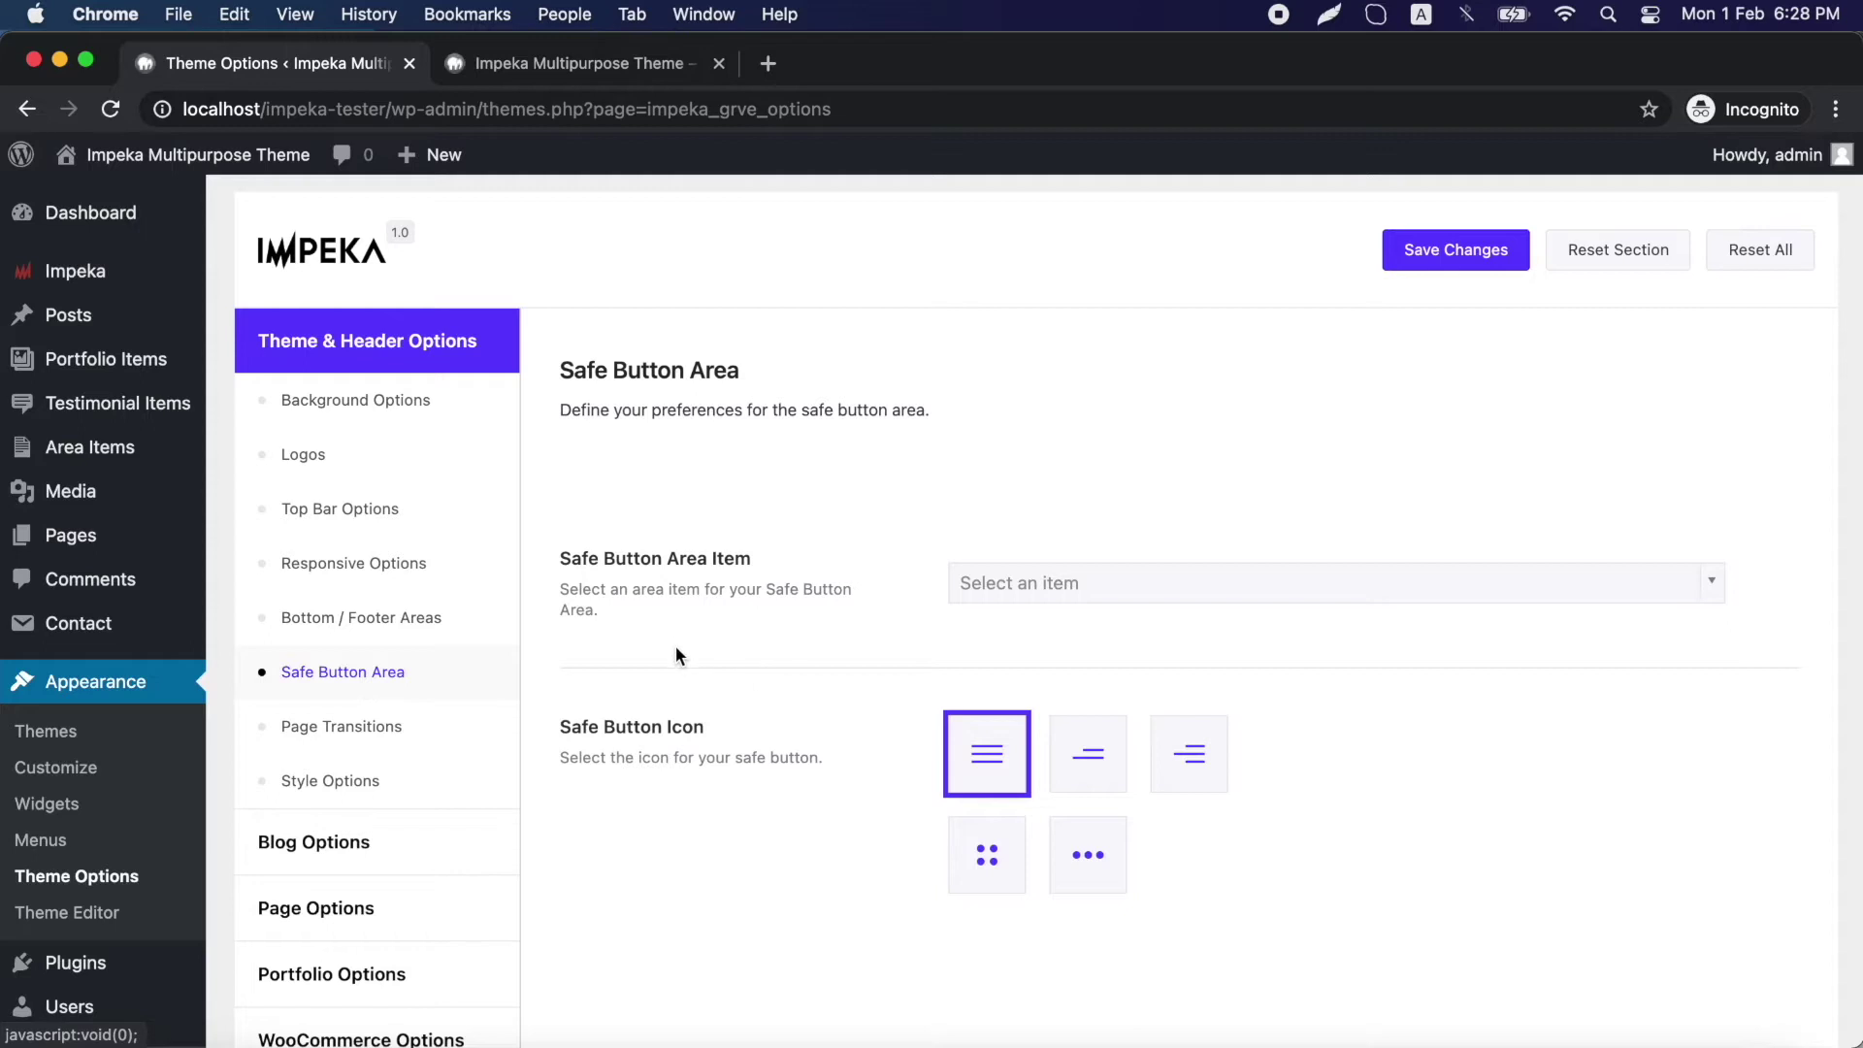
{"action": "scroll", "coordinate": [671, 638], "scroll_direction": "down", "scroll_amount": 1}
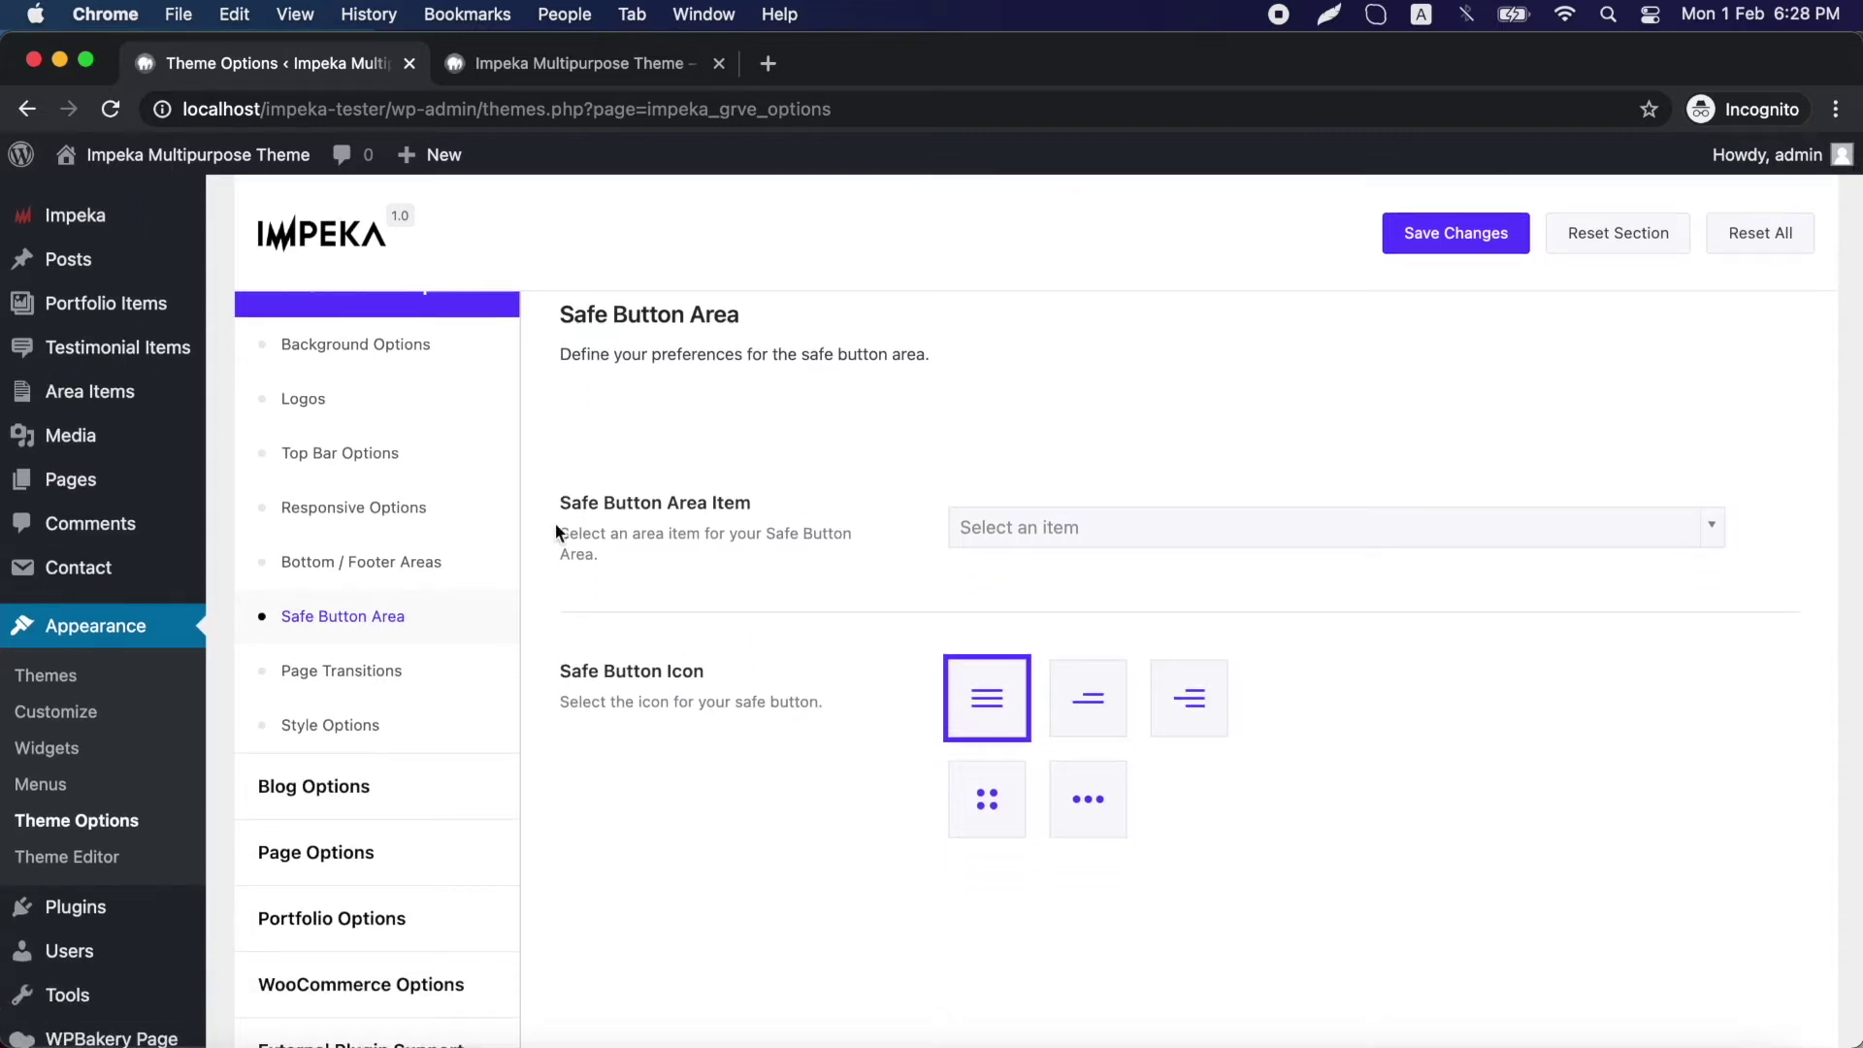
{"action": "left_click", "coordinate": [1092, 534]}
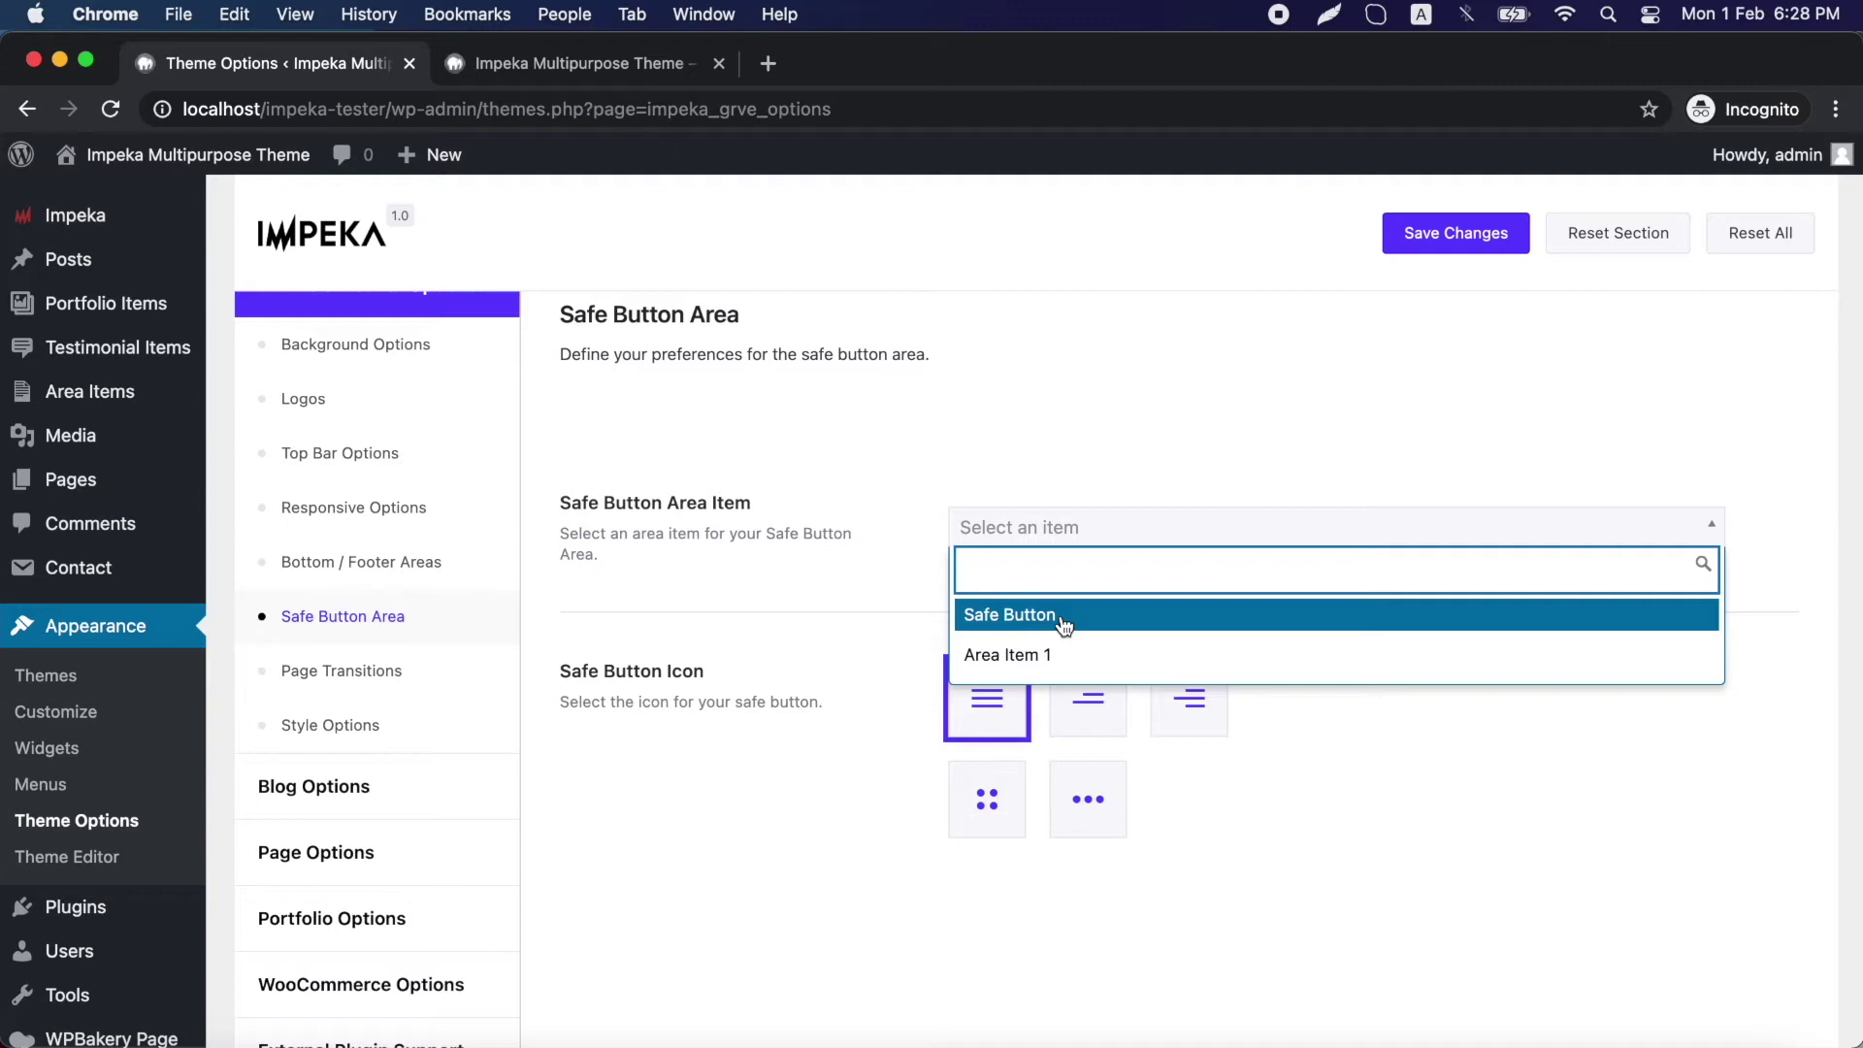
{"action": "left_click", "coordinate": [1062, 619]}
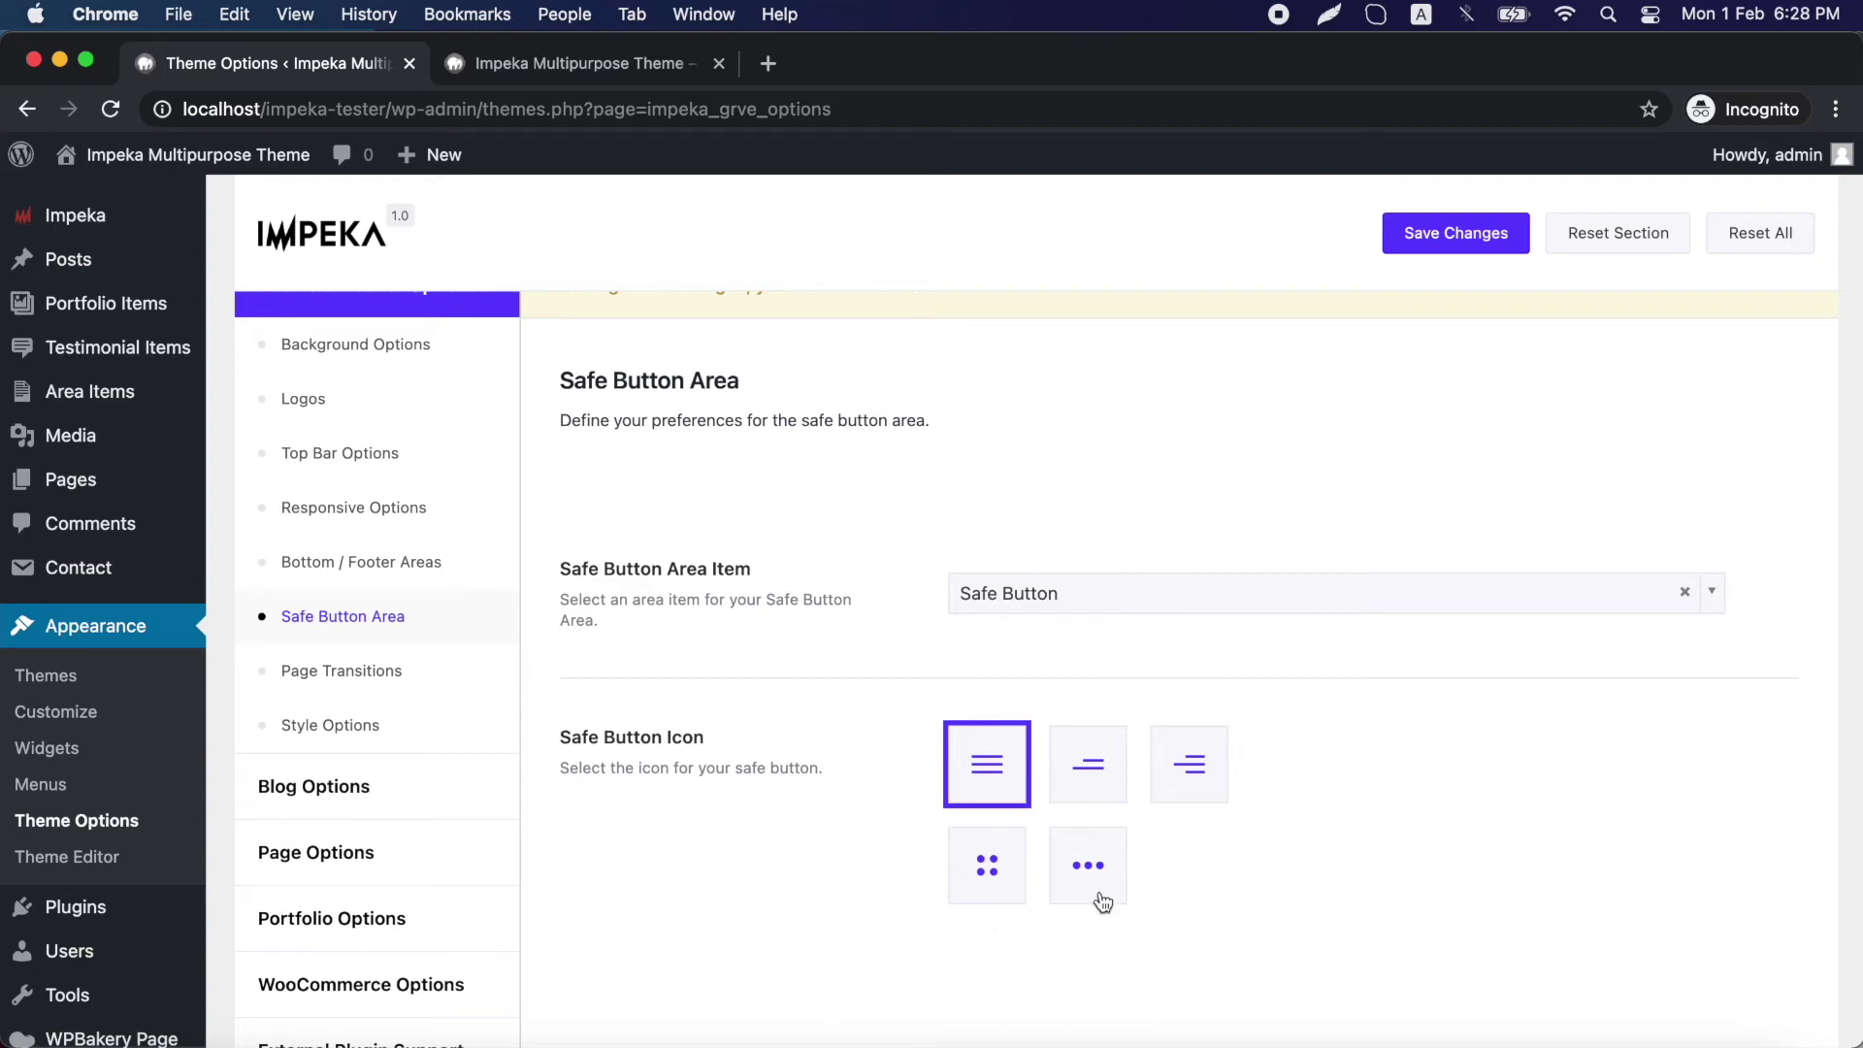
{"action": "left_click", "coordinate": [1076, 789]}
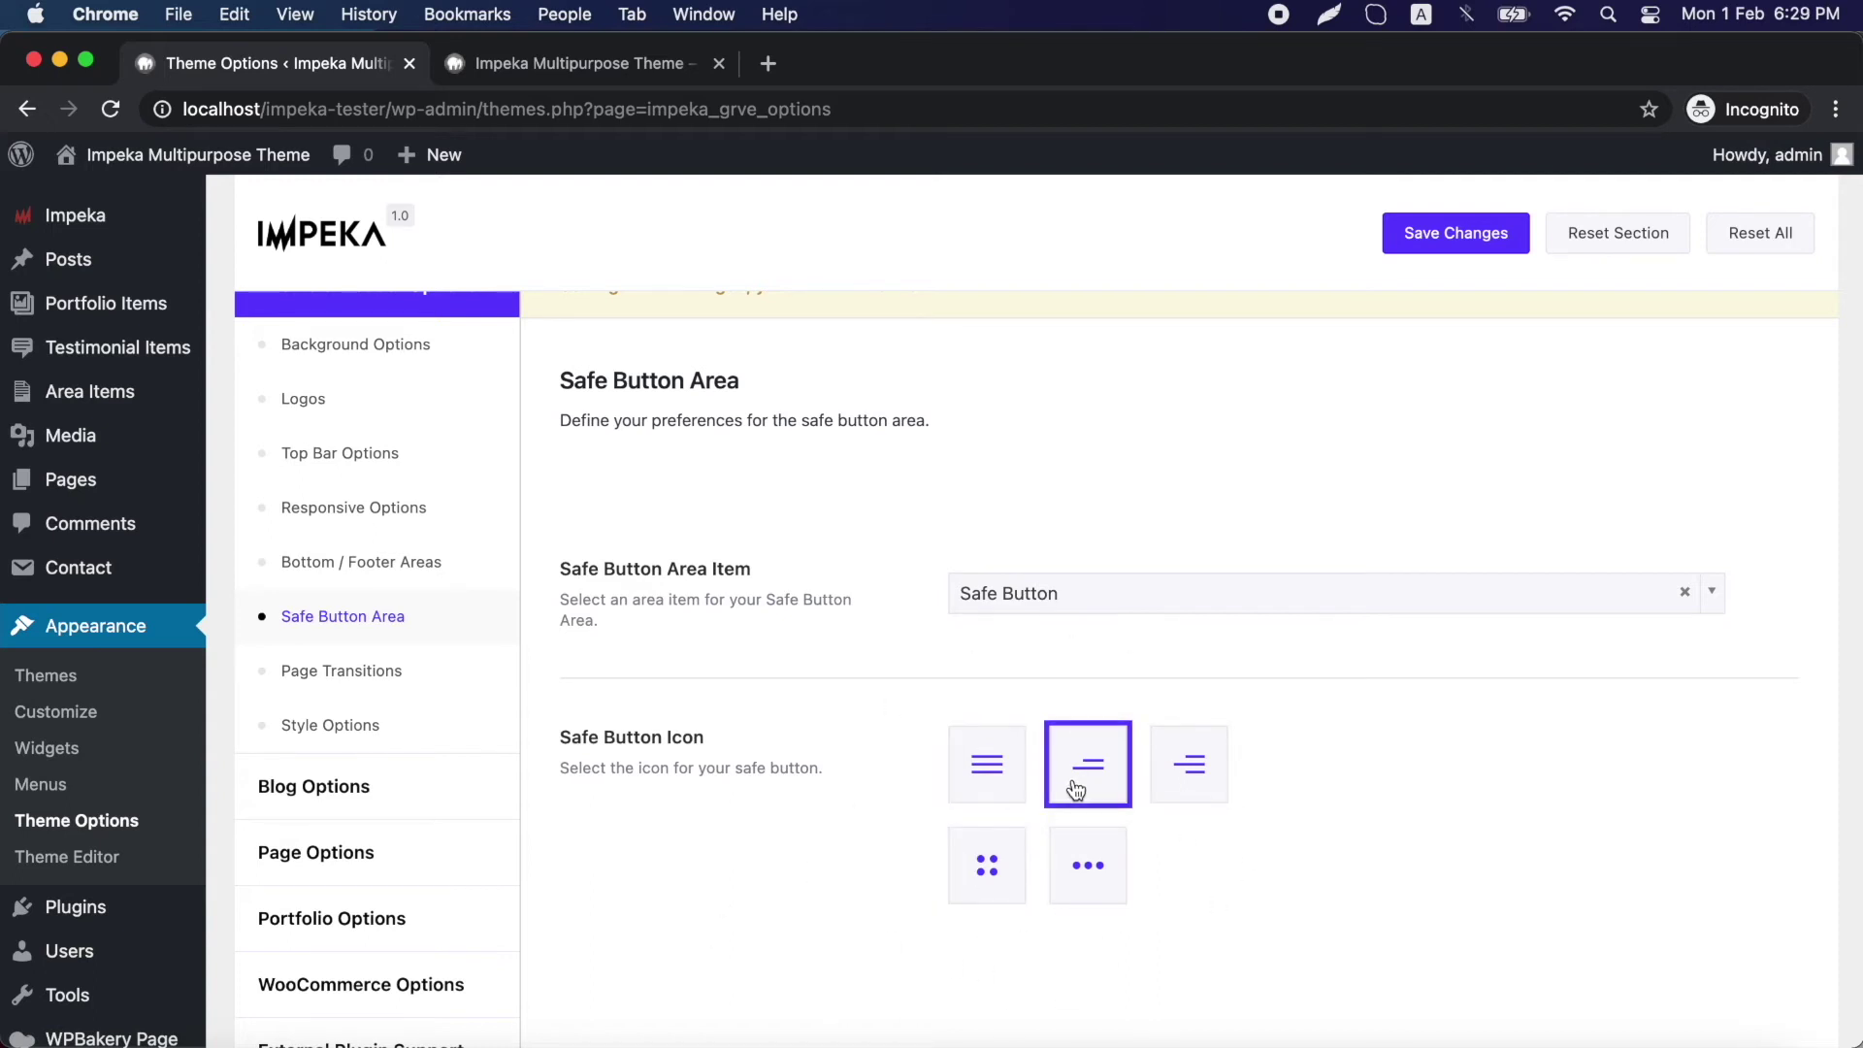
{"action": "left_click", "coordinate": [1500, 231]}
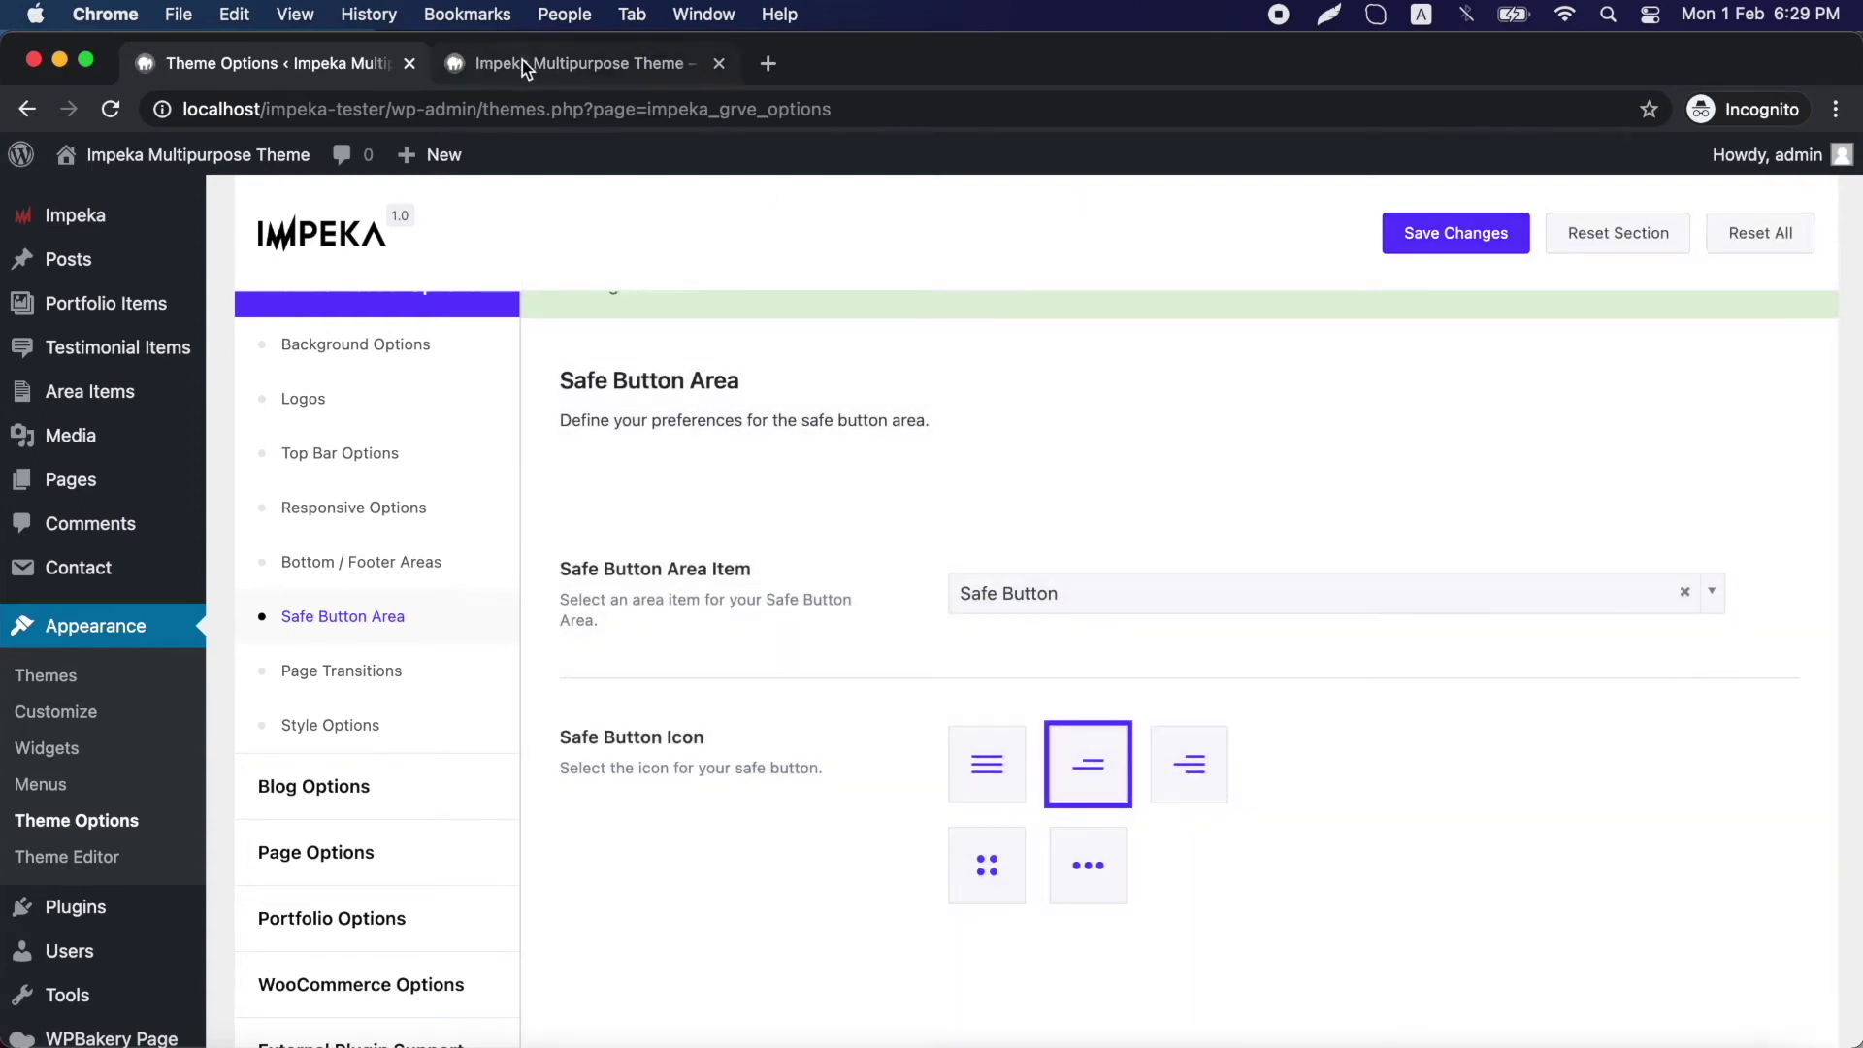
- Reload the front-end homepage and open the new round safe button's panel
{"action": "left_click", "coordinate": [522, 63]}
{"action": "left_click", "coordinate": [102, 115]}
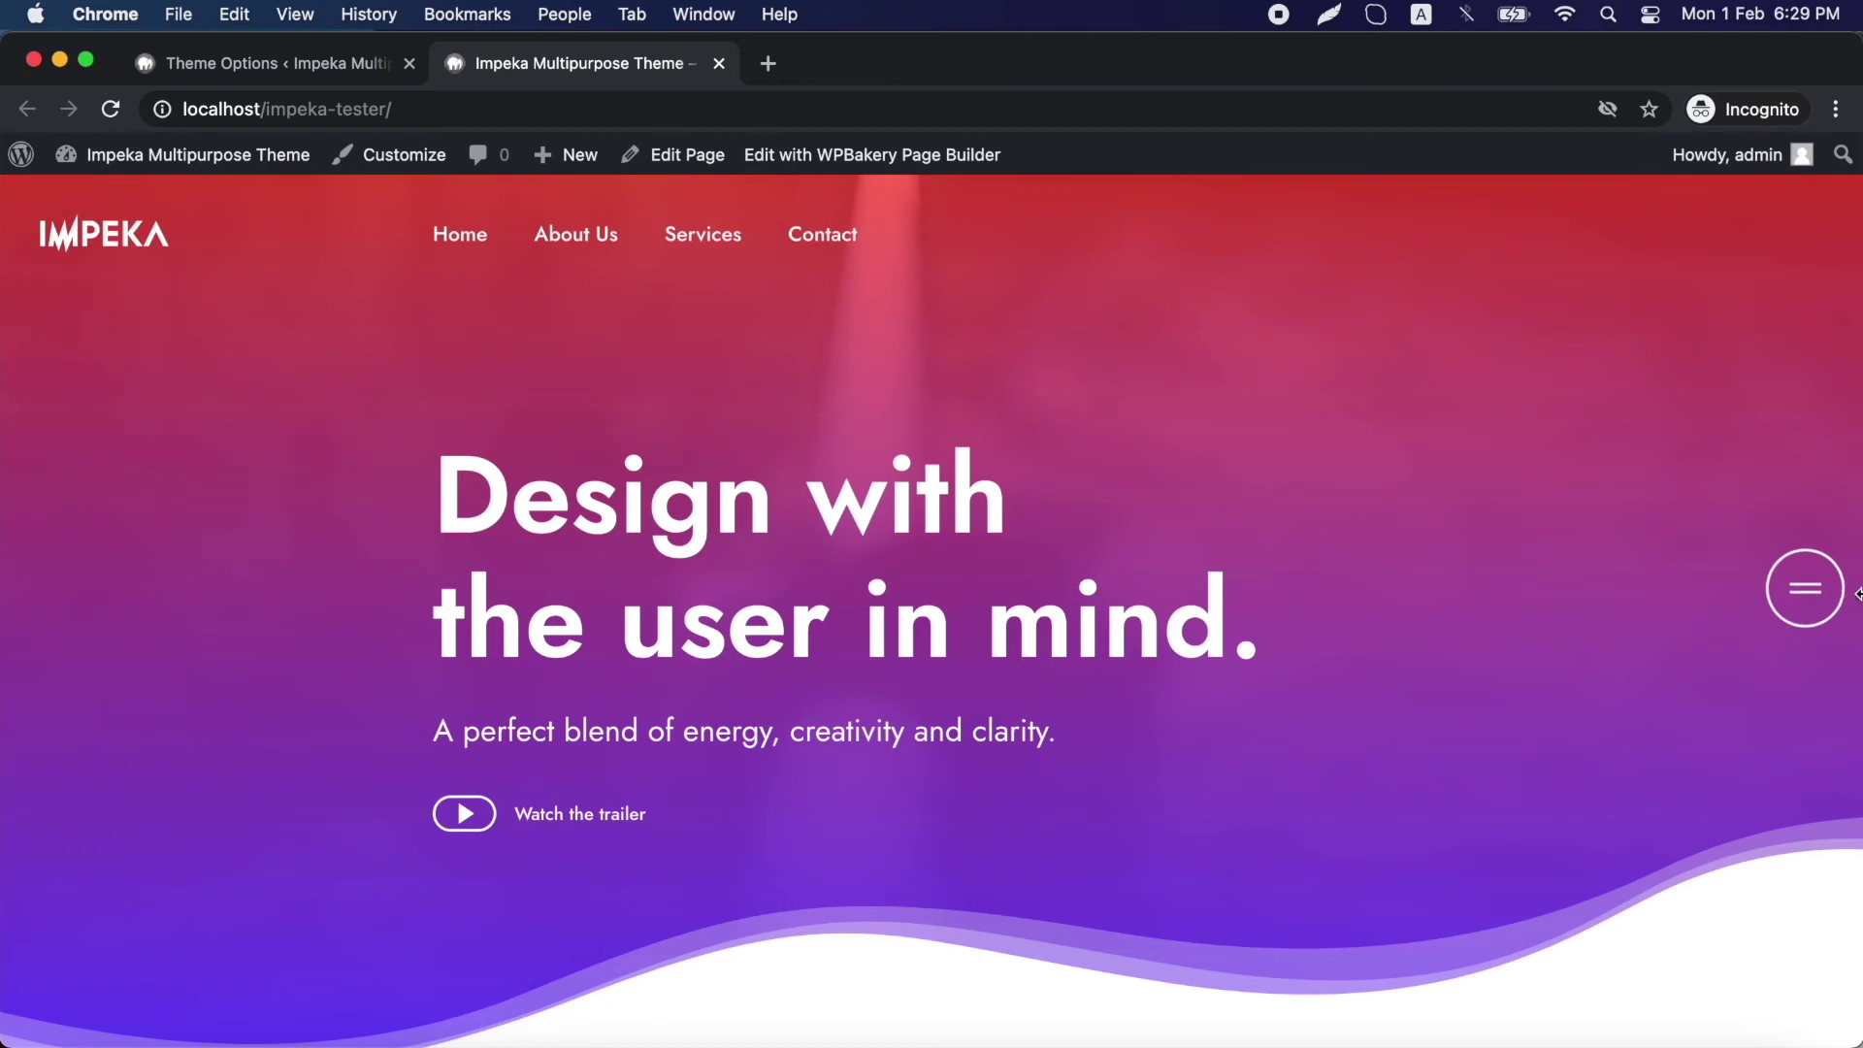
{"action": "left_click", "coordinate": [1818, 616]}
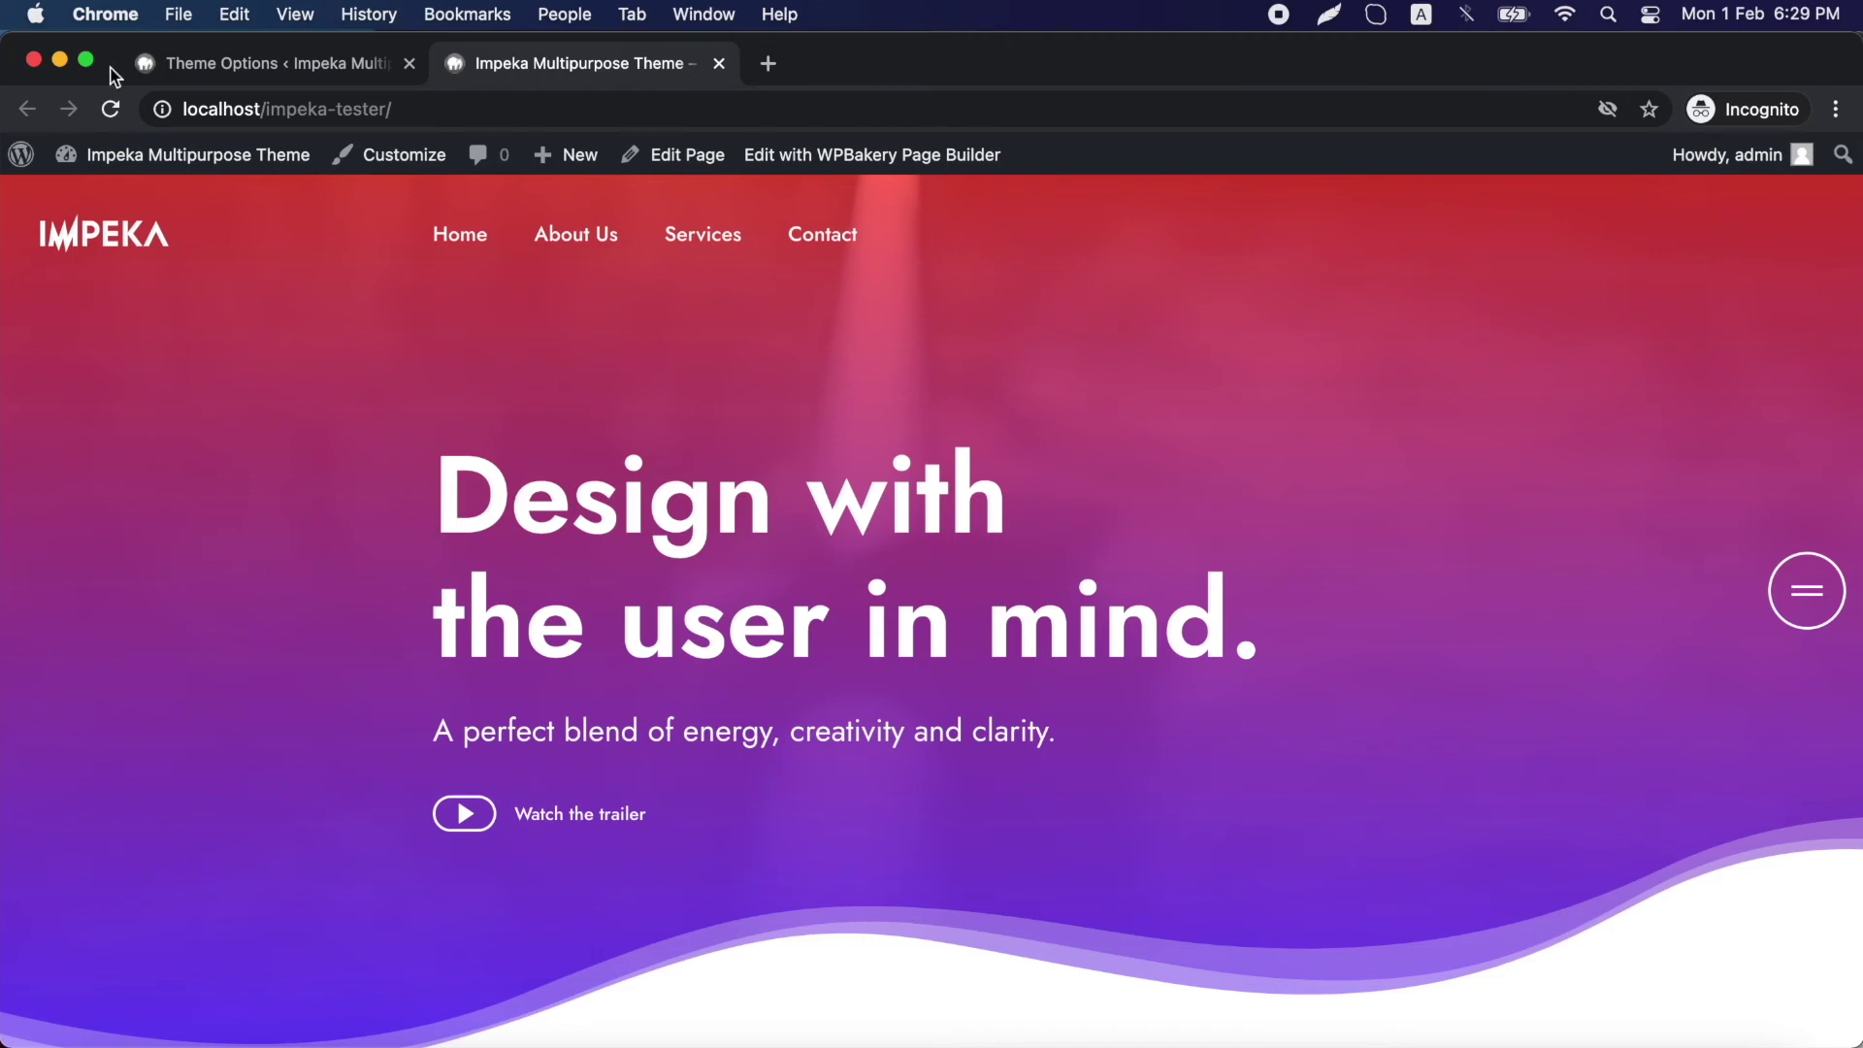
- Save the fourth, centered-logo Header Layout in Theme & Header Options, then view the homepage
{"action": "left_click", "coordinate": [340, 64]}
{"action": "scroll", "coordinate": [328, 511], "scroll_direction": "up", "scroll_amount": 2}
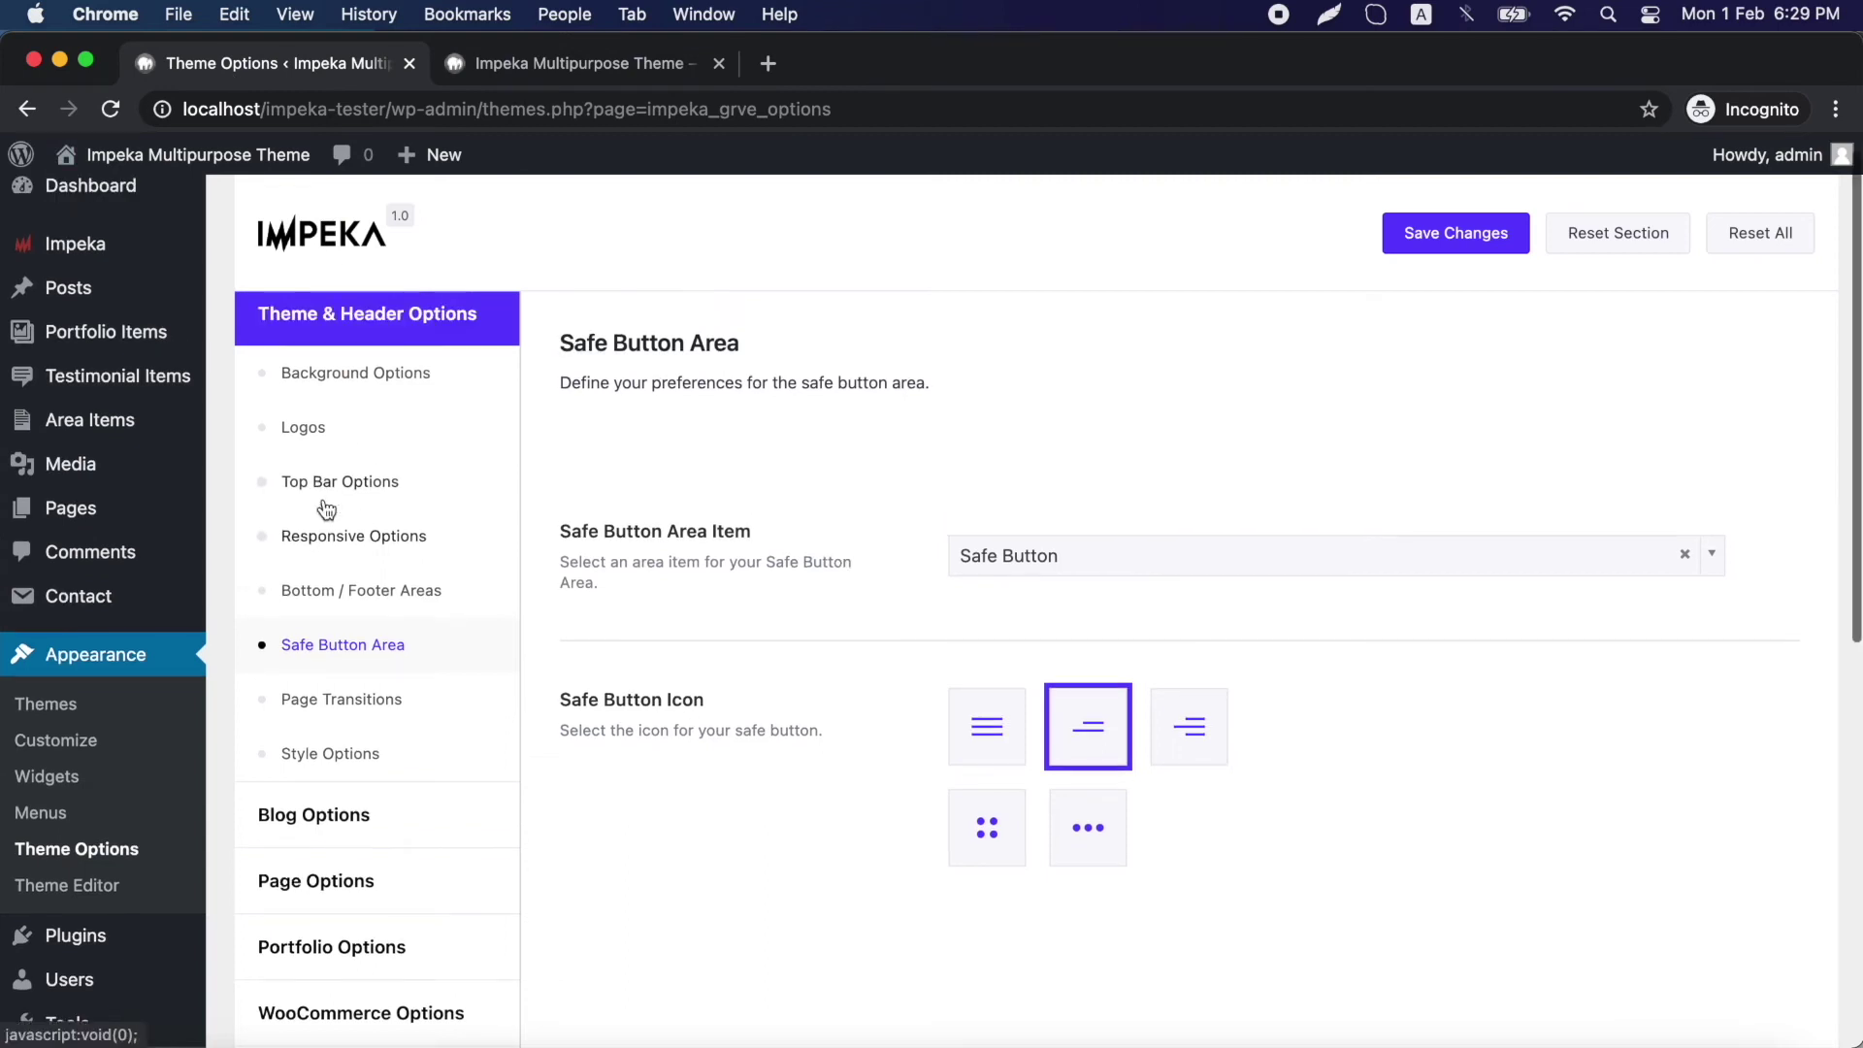
{"action": "left_click", "coordinate": [410, 359]}
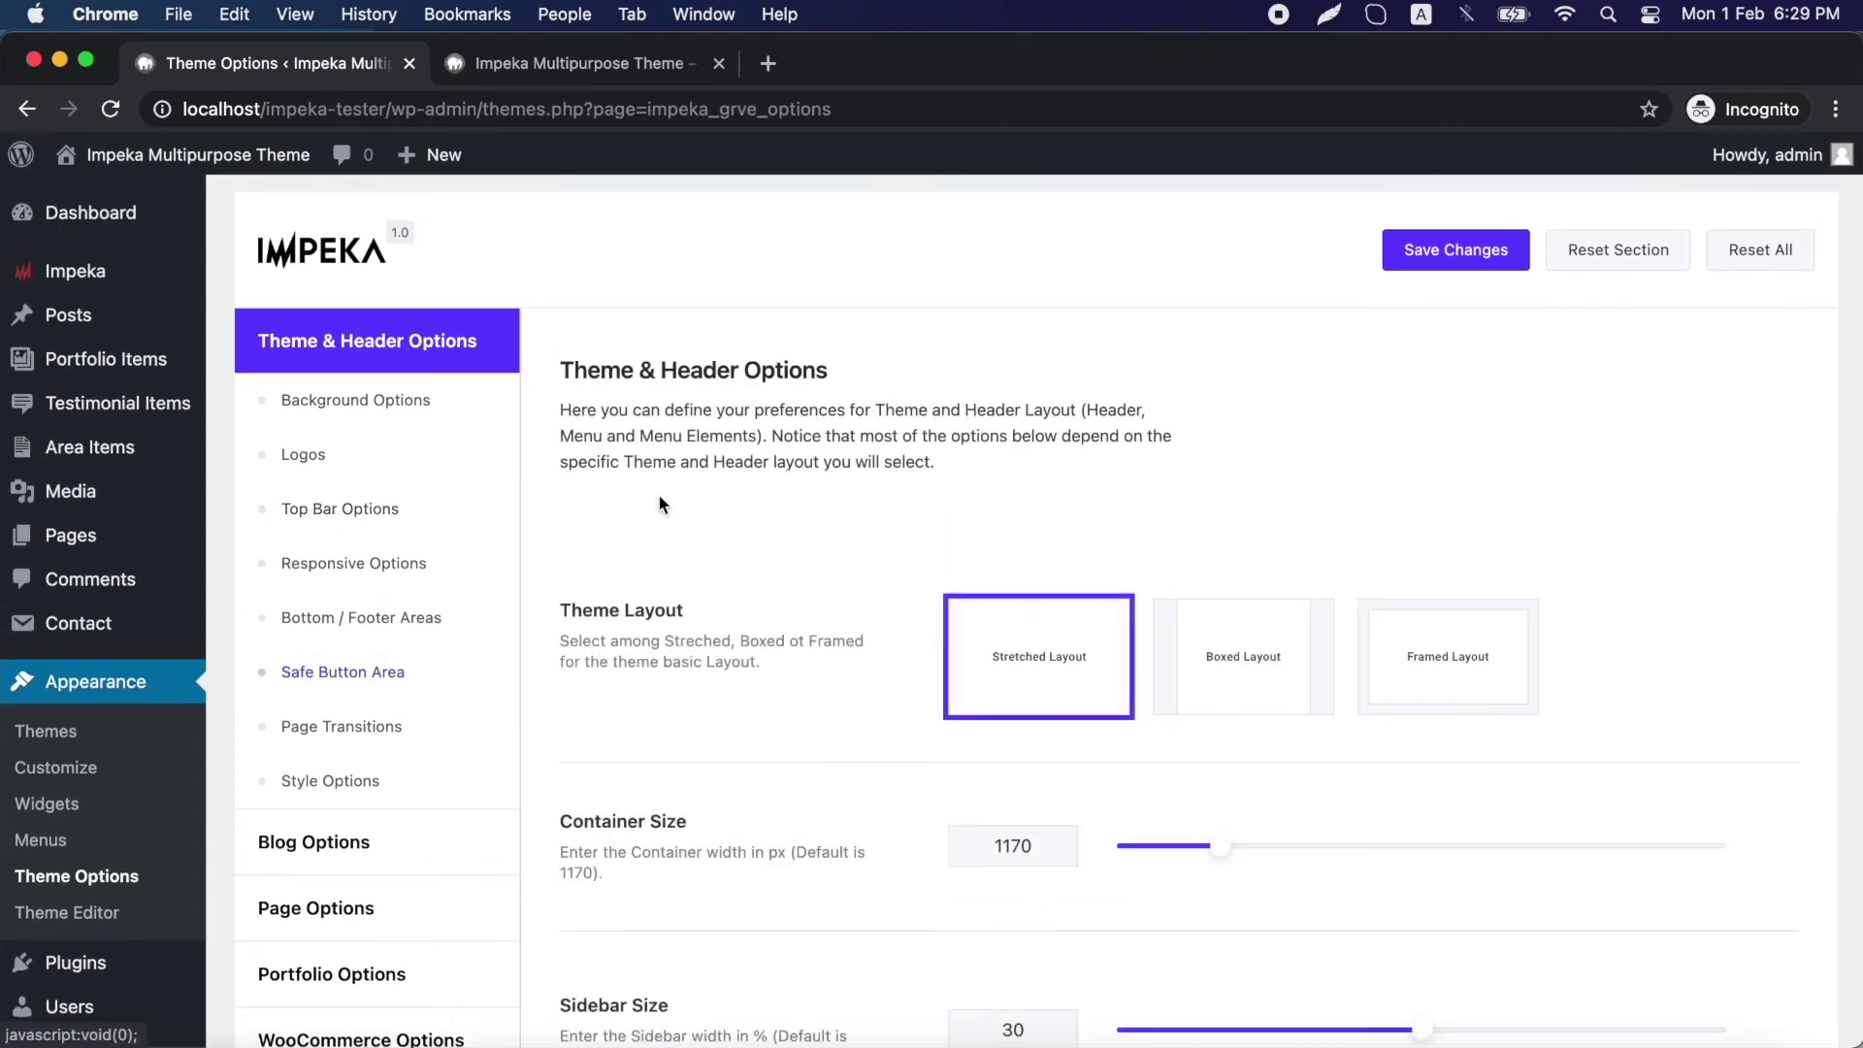
{"action": "scroll", "coordinate": [667, 611], "scroll_direction": "down", "scroll_amount": 2}
{"action": "scroll", "coordinate": [670, 608], "scroll_direction": "down", "scroll_amount": 6}
{"action": "scroll", "coordinate": [671, 608], "scroll_direction": "down", "scroll_amount": 1}
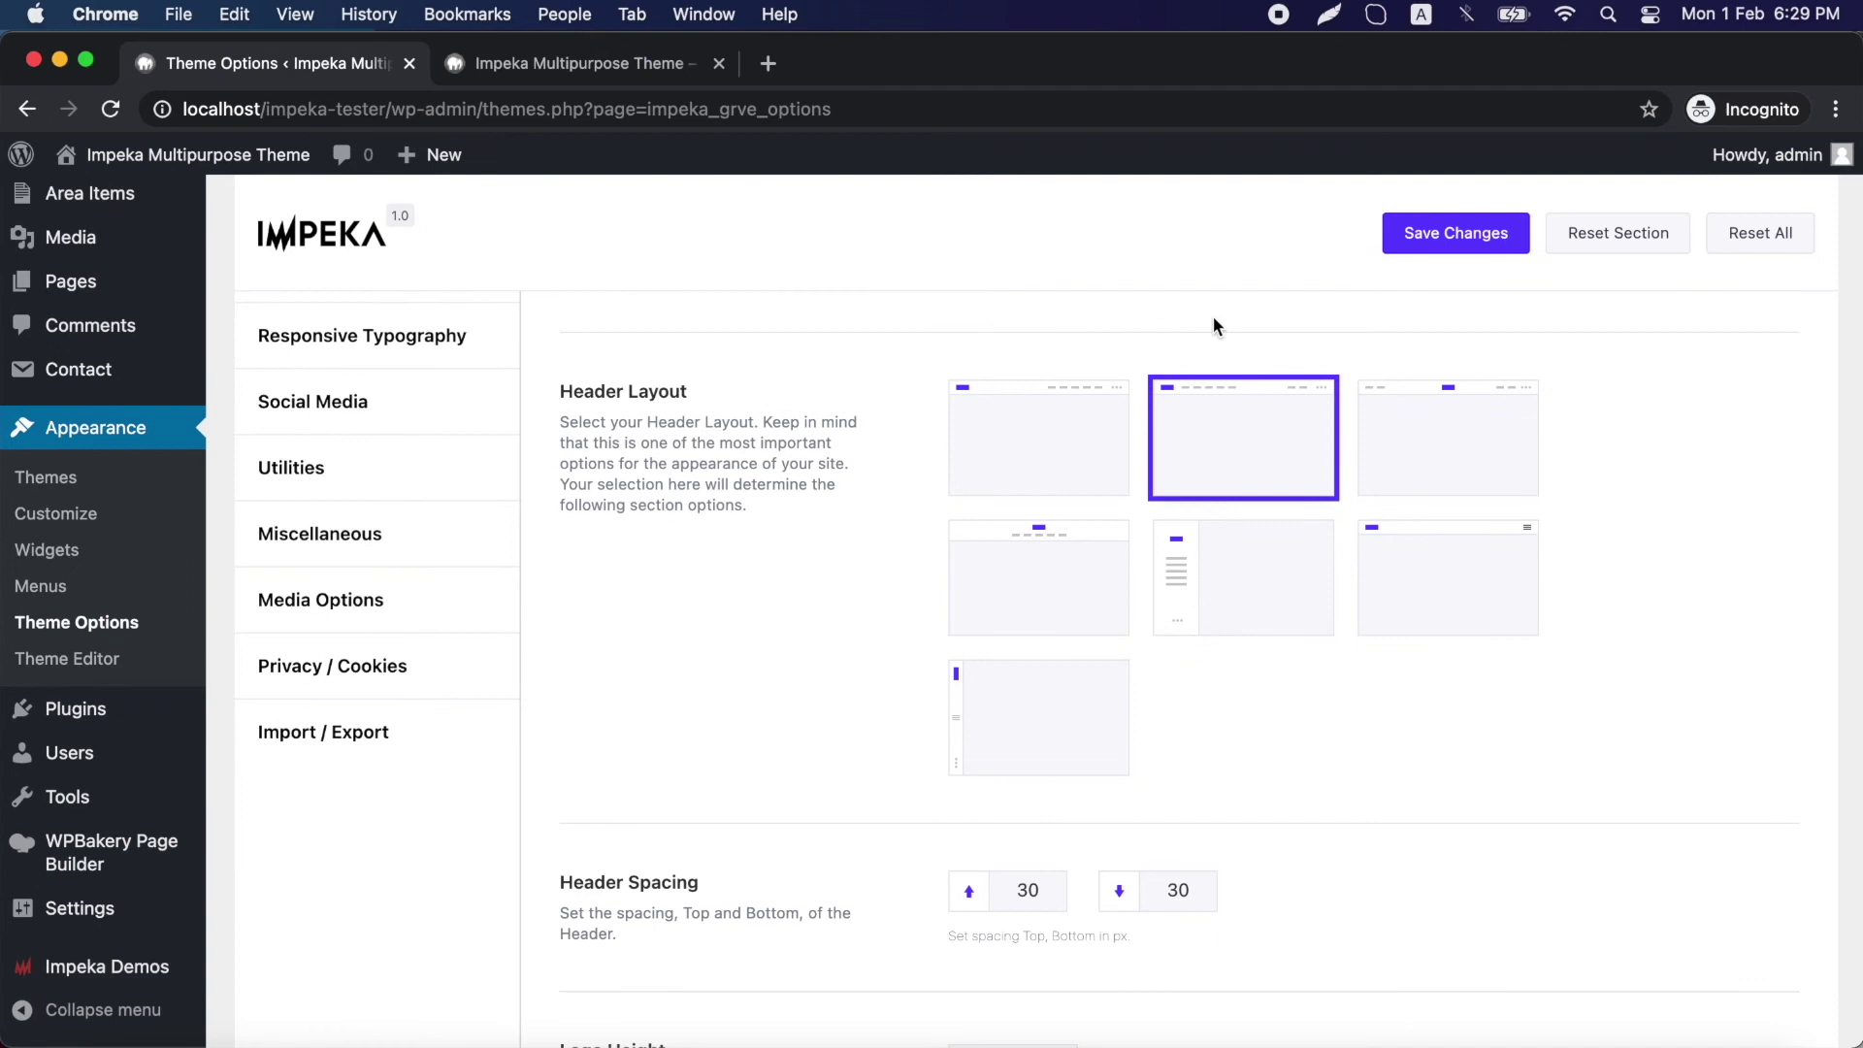
{"action": "left_click", "coordinate": [1075, 597]}
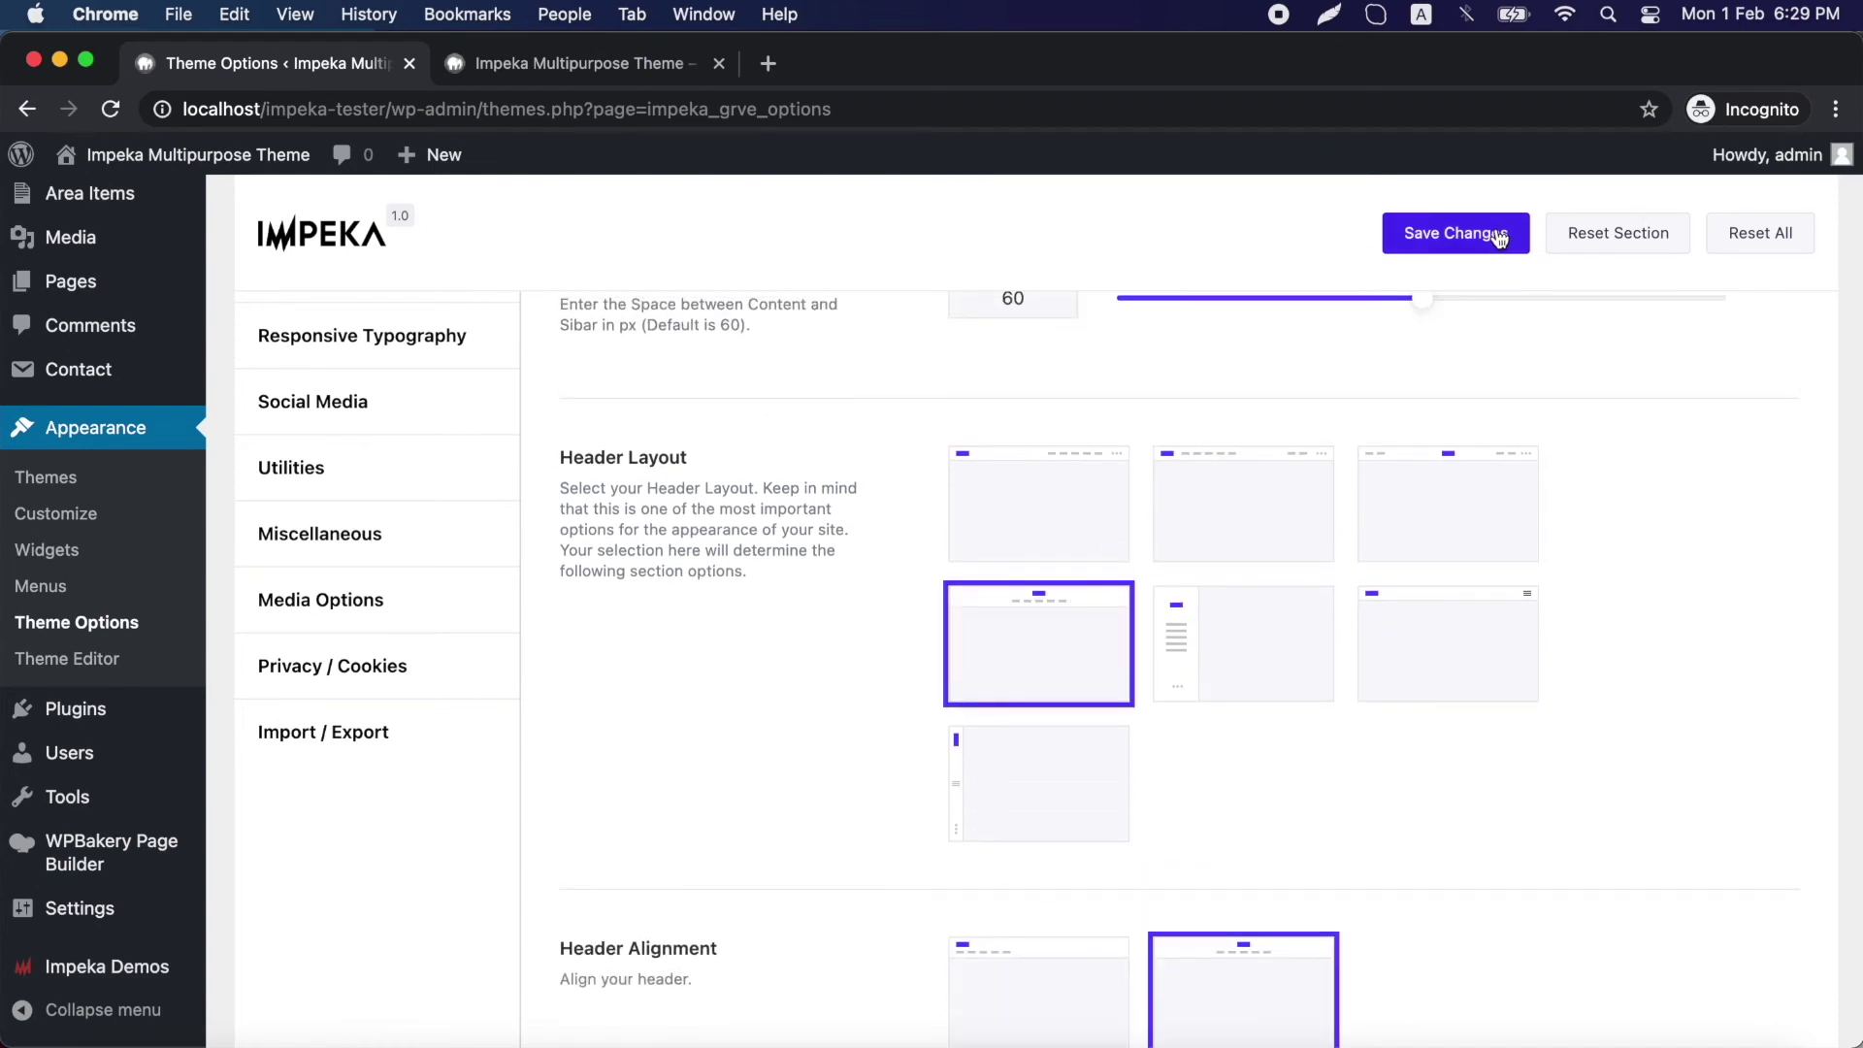
{"action": "left_click", "coordinate": [1456, 233]}
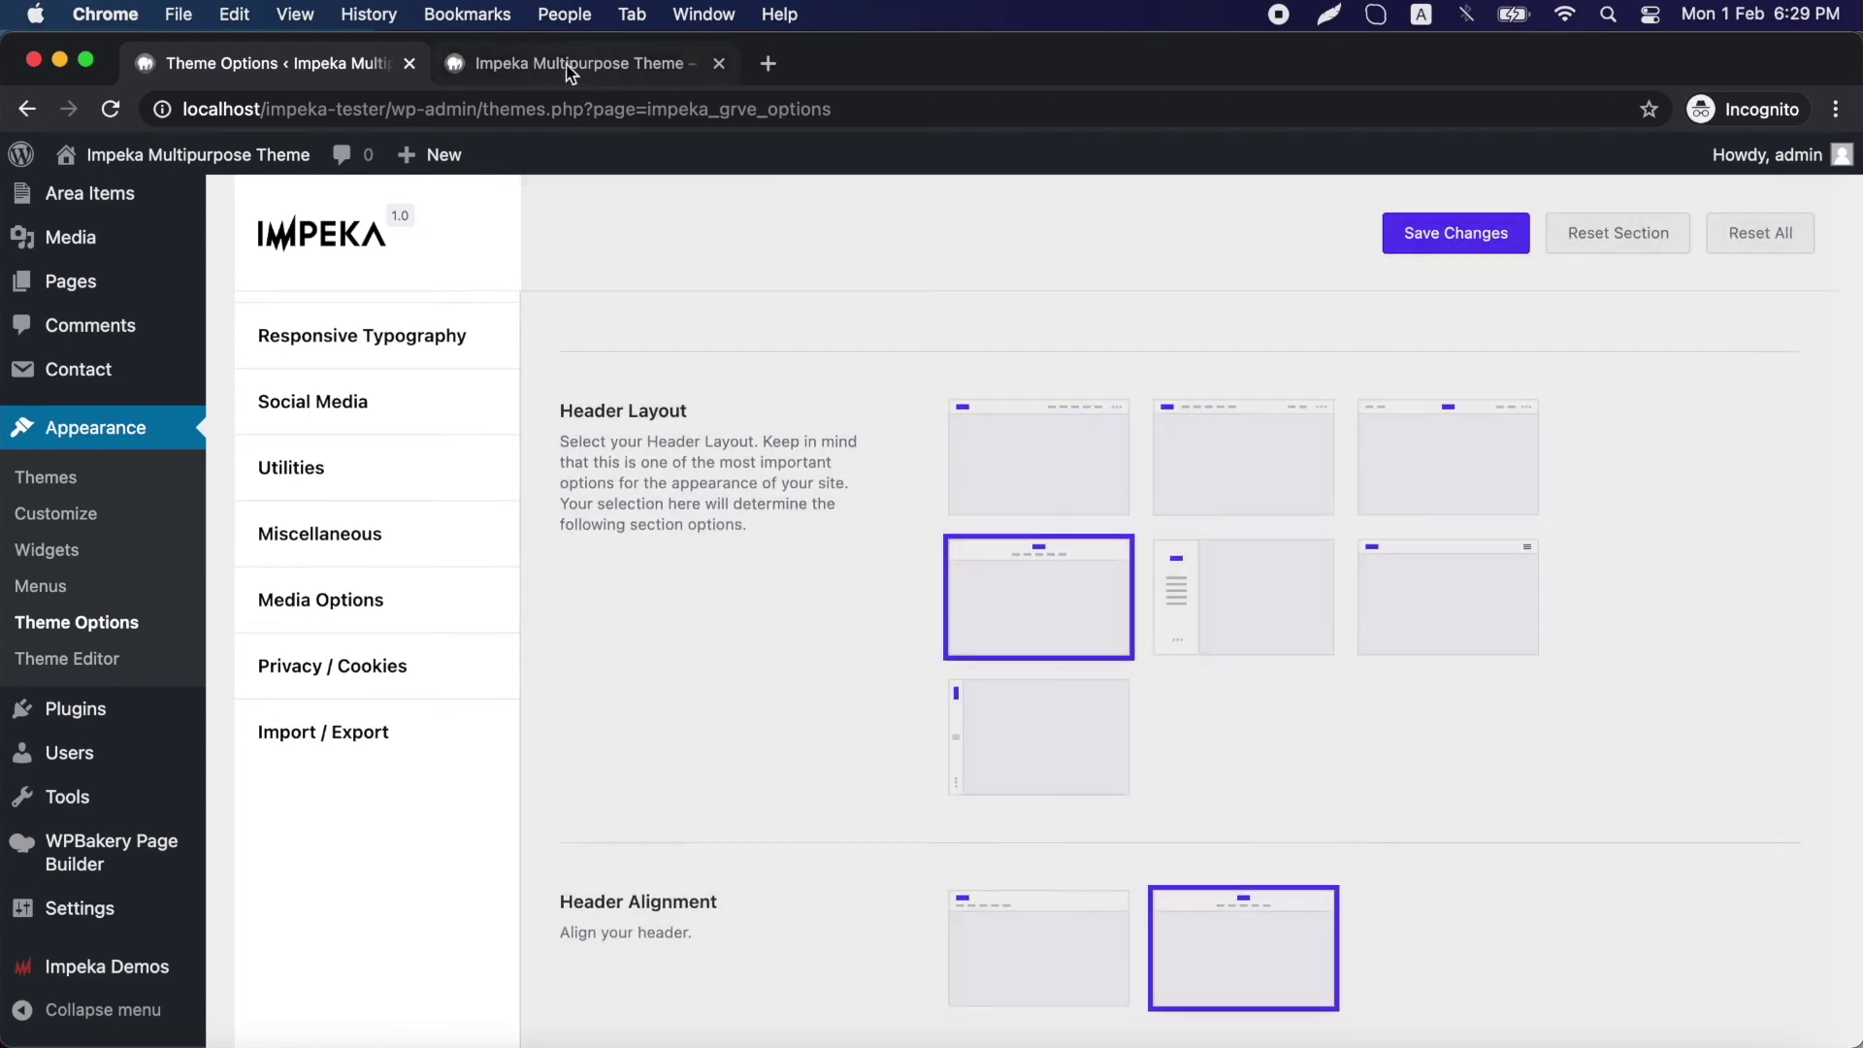
{"action": "left_click", "coordinate": [578, 63]}
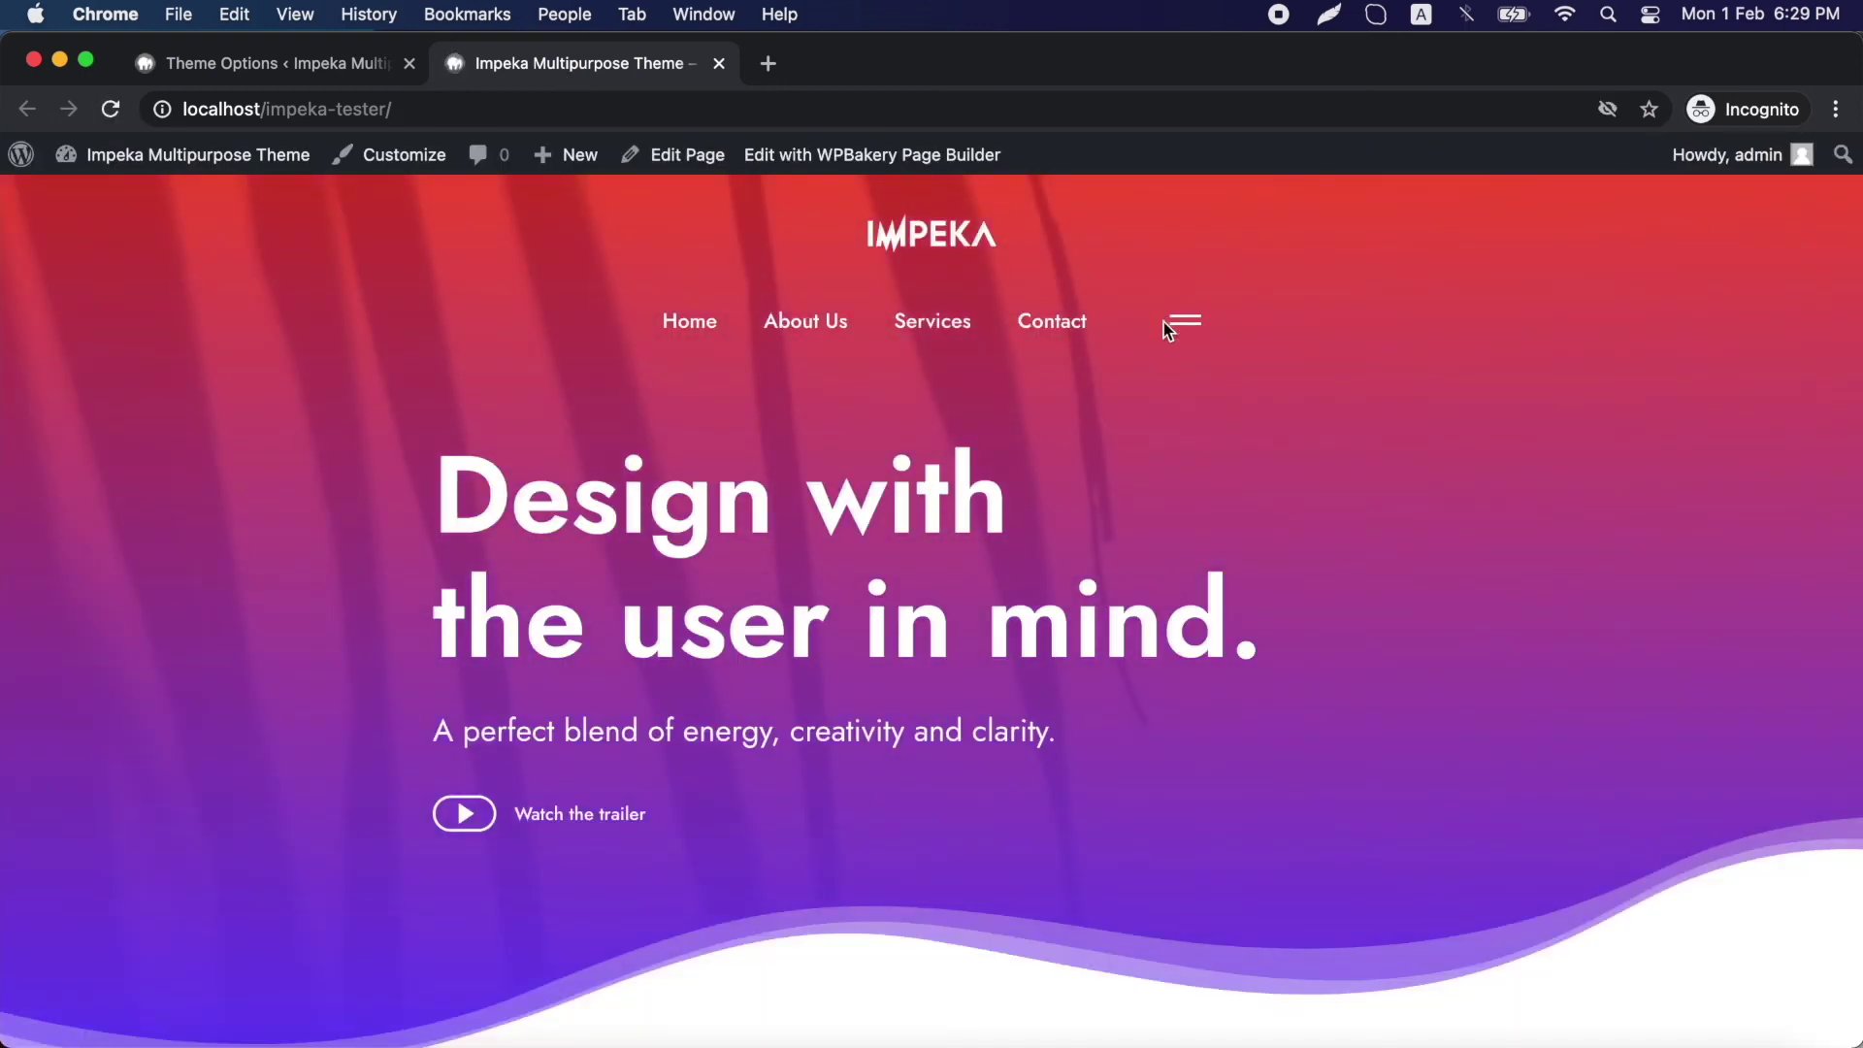
- Open the safe button panel from the centered header, then return to Theme Options
{"action": "left_click", "coordinate": [1187, 330]}
{"action": "left_click", "coordinate": [303, 58]}
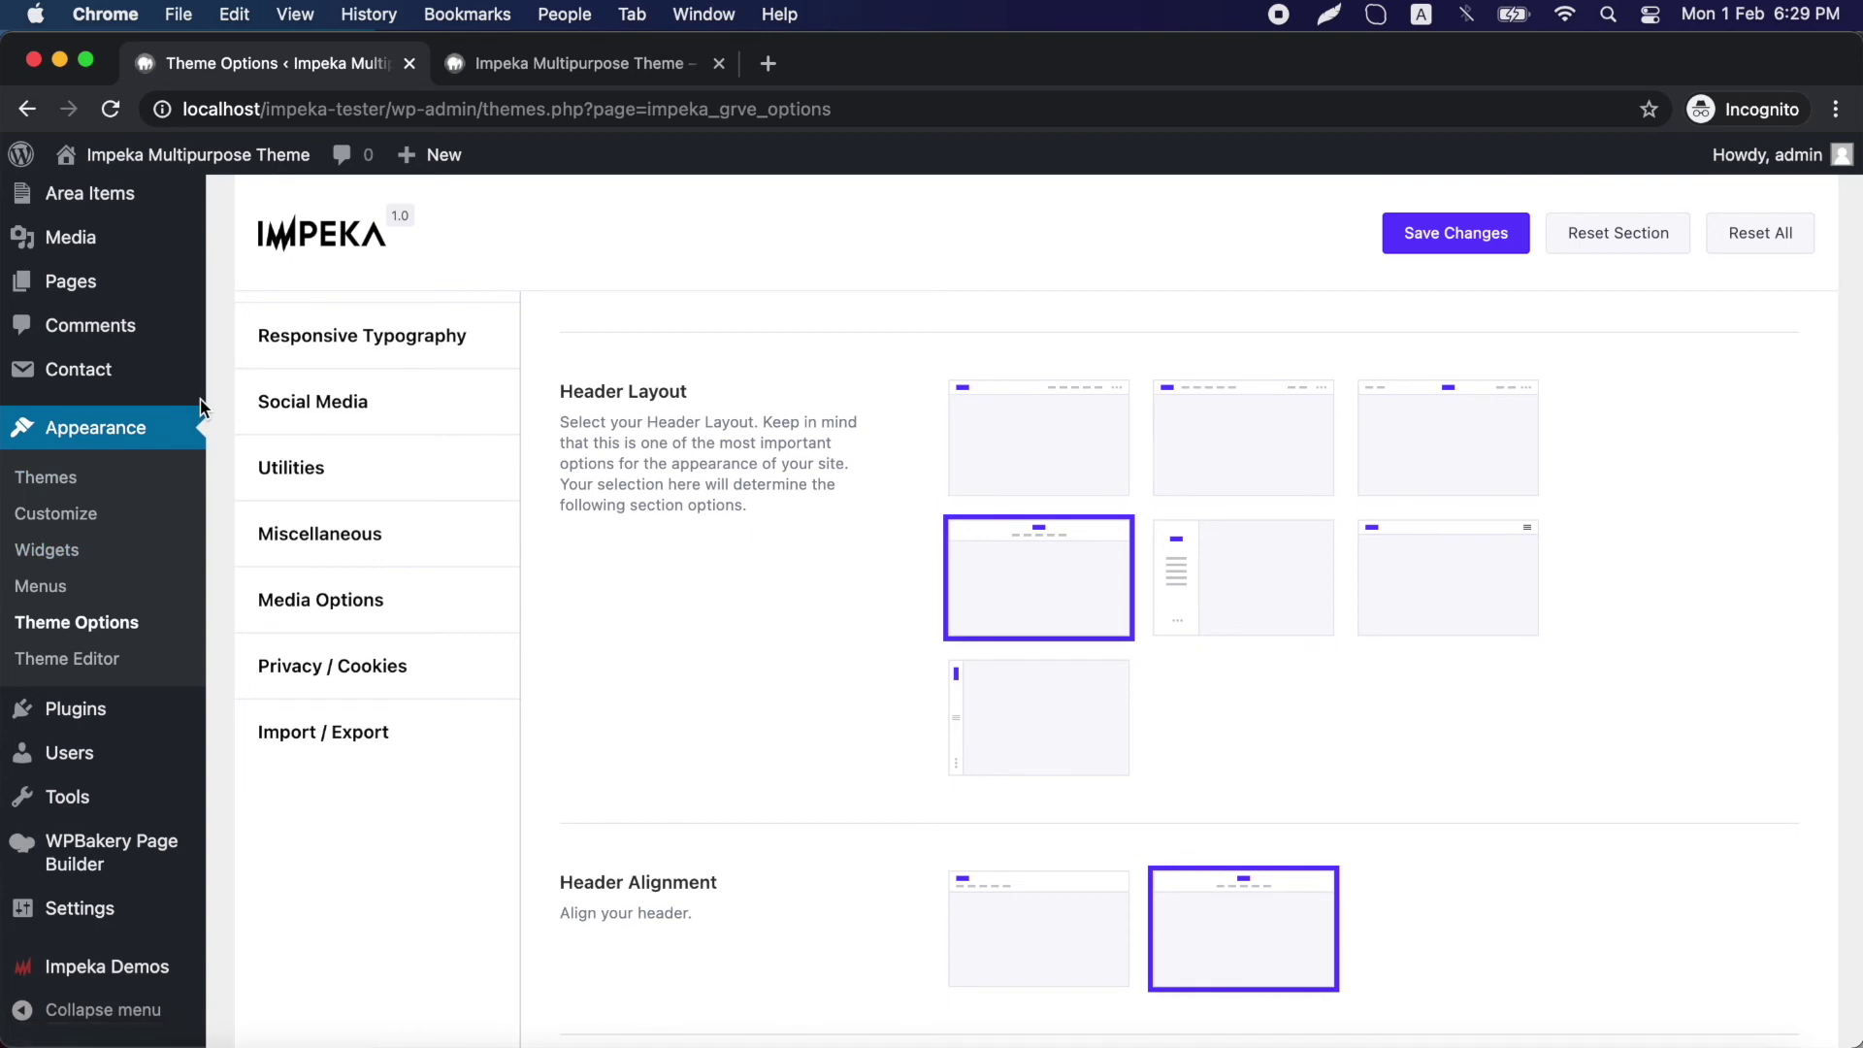
- Go to All Pages and open the Home page in the editor
{"action": "scroll", "coordinate": [201, 408], "scroll_direction": "up", "scroll_amount": 1}
{"action": "mouse_move", "coordinate": [70, 282]}
{"action": "left_click", "coordinate": [296, 308]}
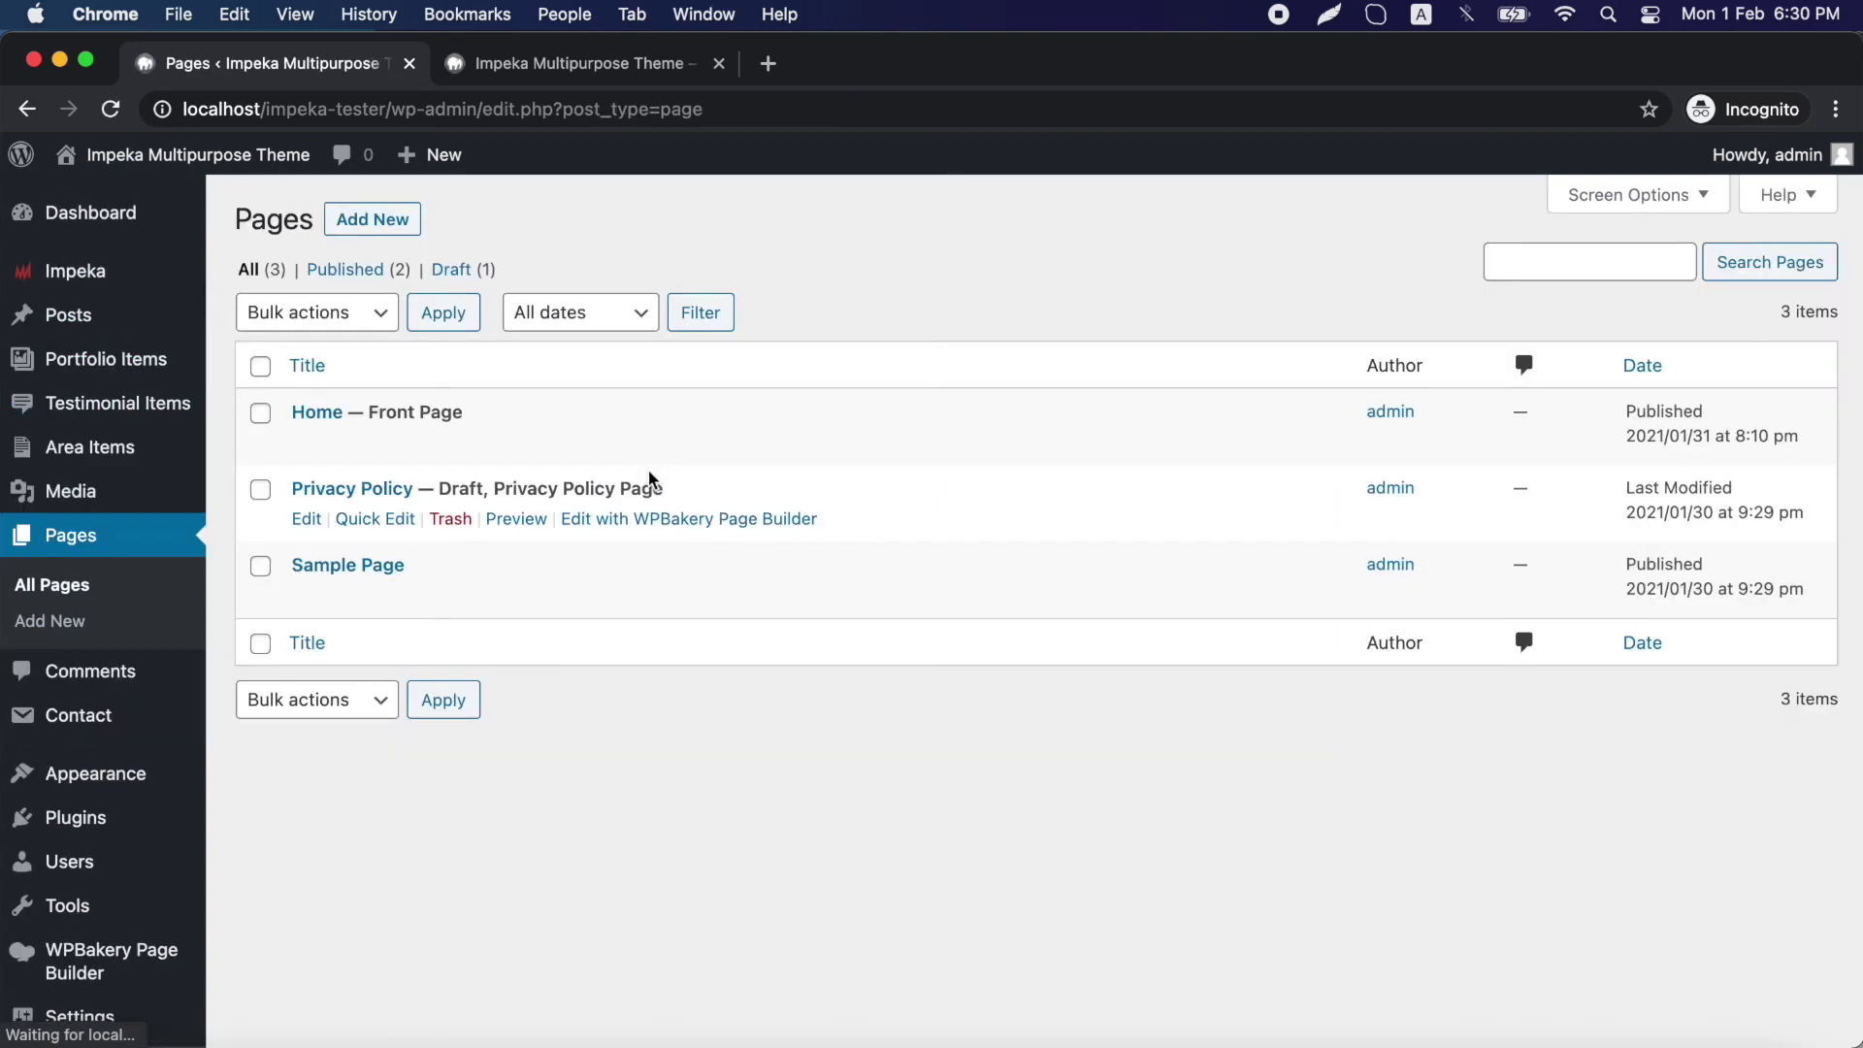
{"action": "left_click", "coordinate": [306, 443]}
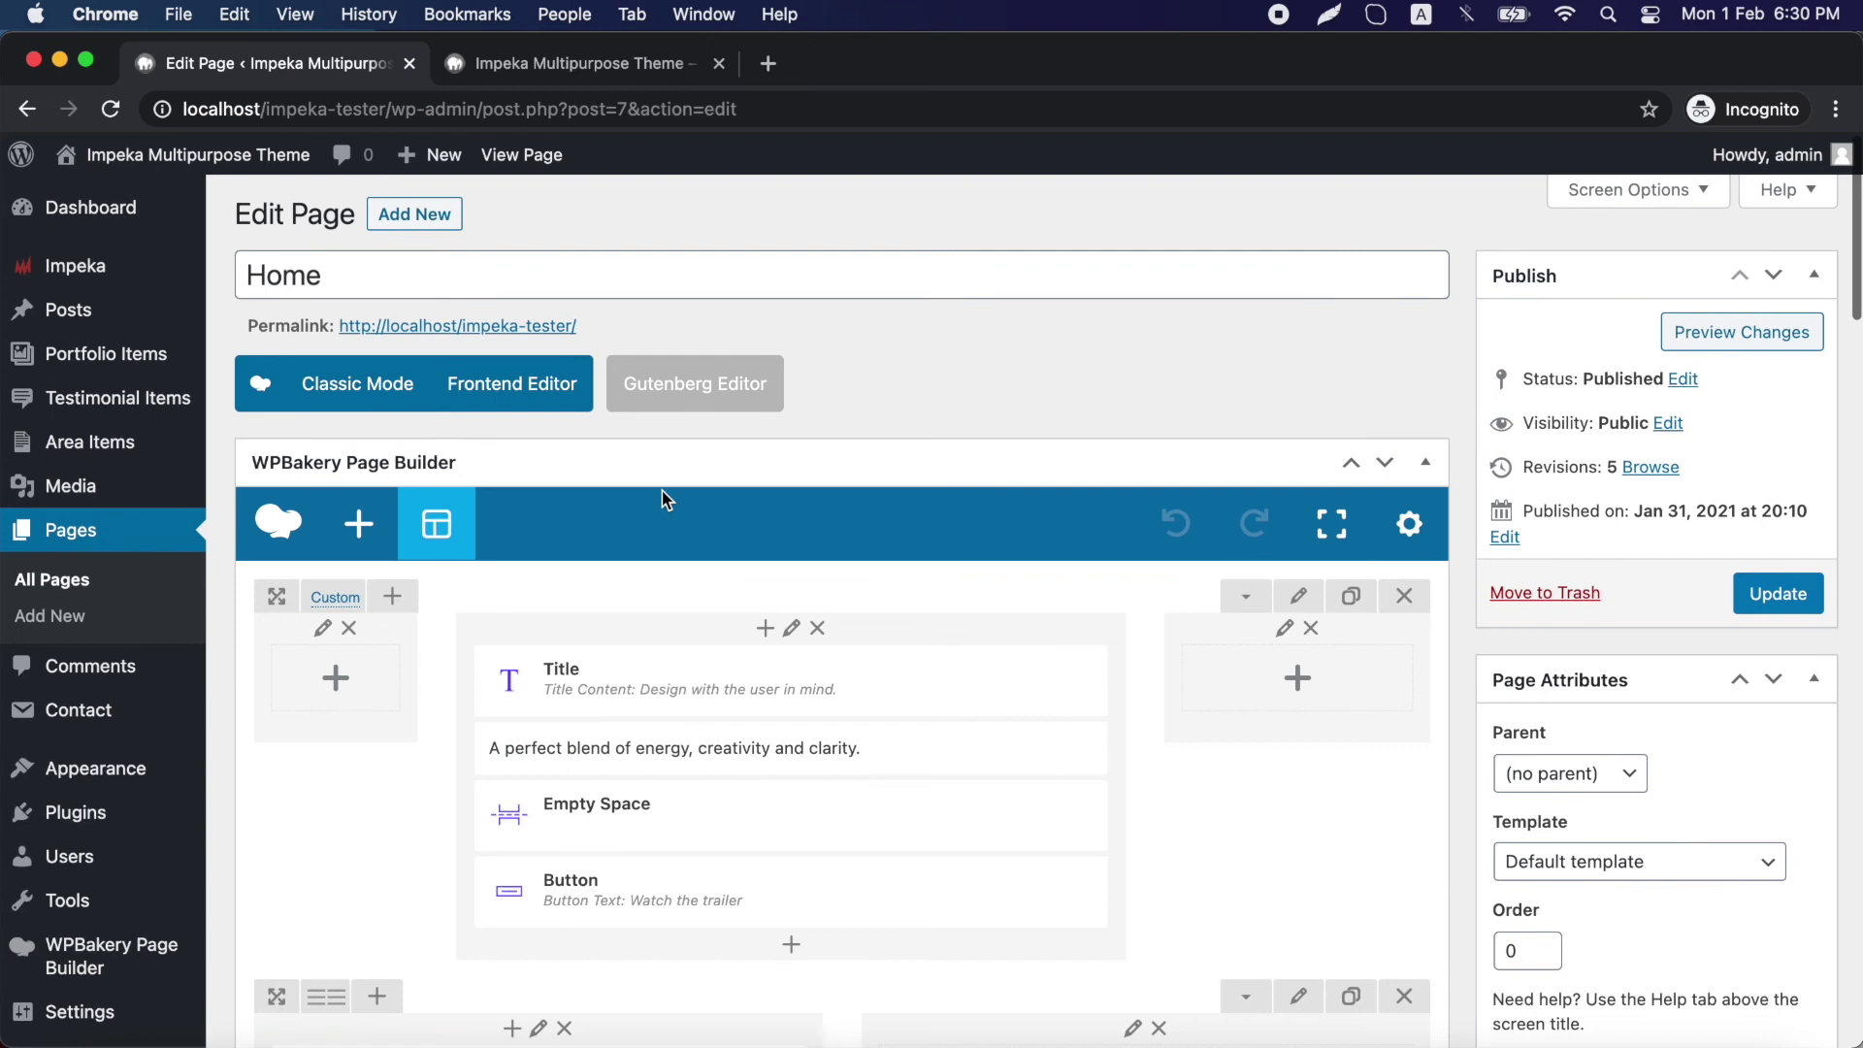
{"action": "scroll", "coordinate": [662, 491], "scroll_direction": "down", "scroll_amount": 8}
{"action": "scroll", "coordinate": [662, 500], "scroll_direction": "down", "scroll_amount": 5}
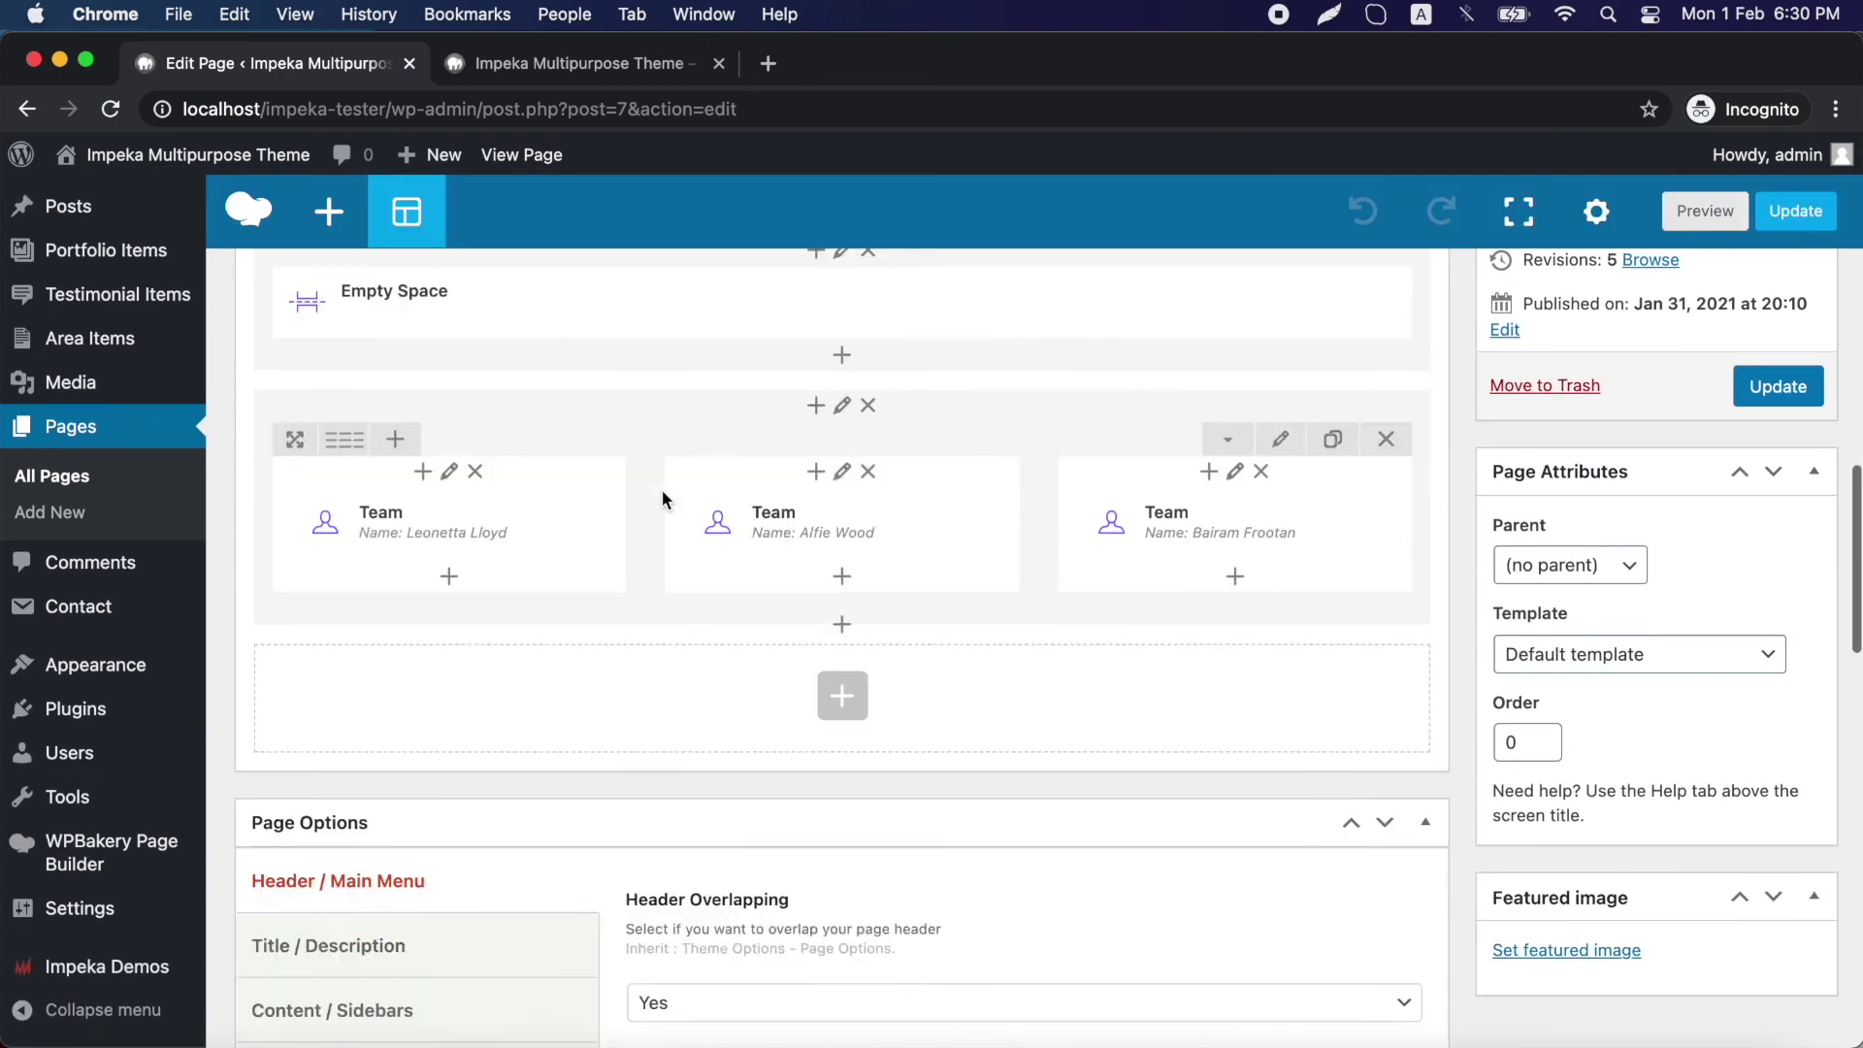
{"action": "scroll", "coordinate": [662, 500], "scroll_direction": "down", "scroll_amount": 5}
{"action": "scroll", "coordinate": [662, 497], "scroll_direction": "down", "scroll_amount": 3}
{"action": "scroll", "coordinate": [662, 497], "scroll_direction": "up", "scroll_amount": 5}
{"action": "scroll", "coordinate": [662, 491], "scroll_direction": "up", "scroll_amount": 2}
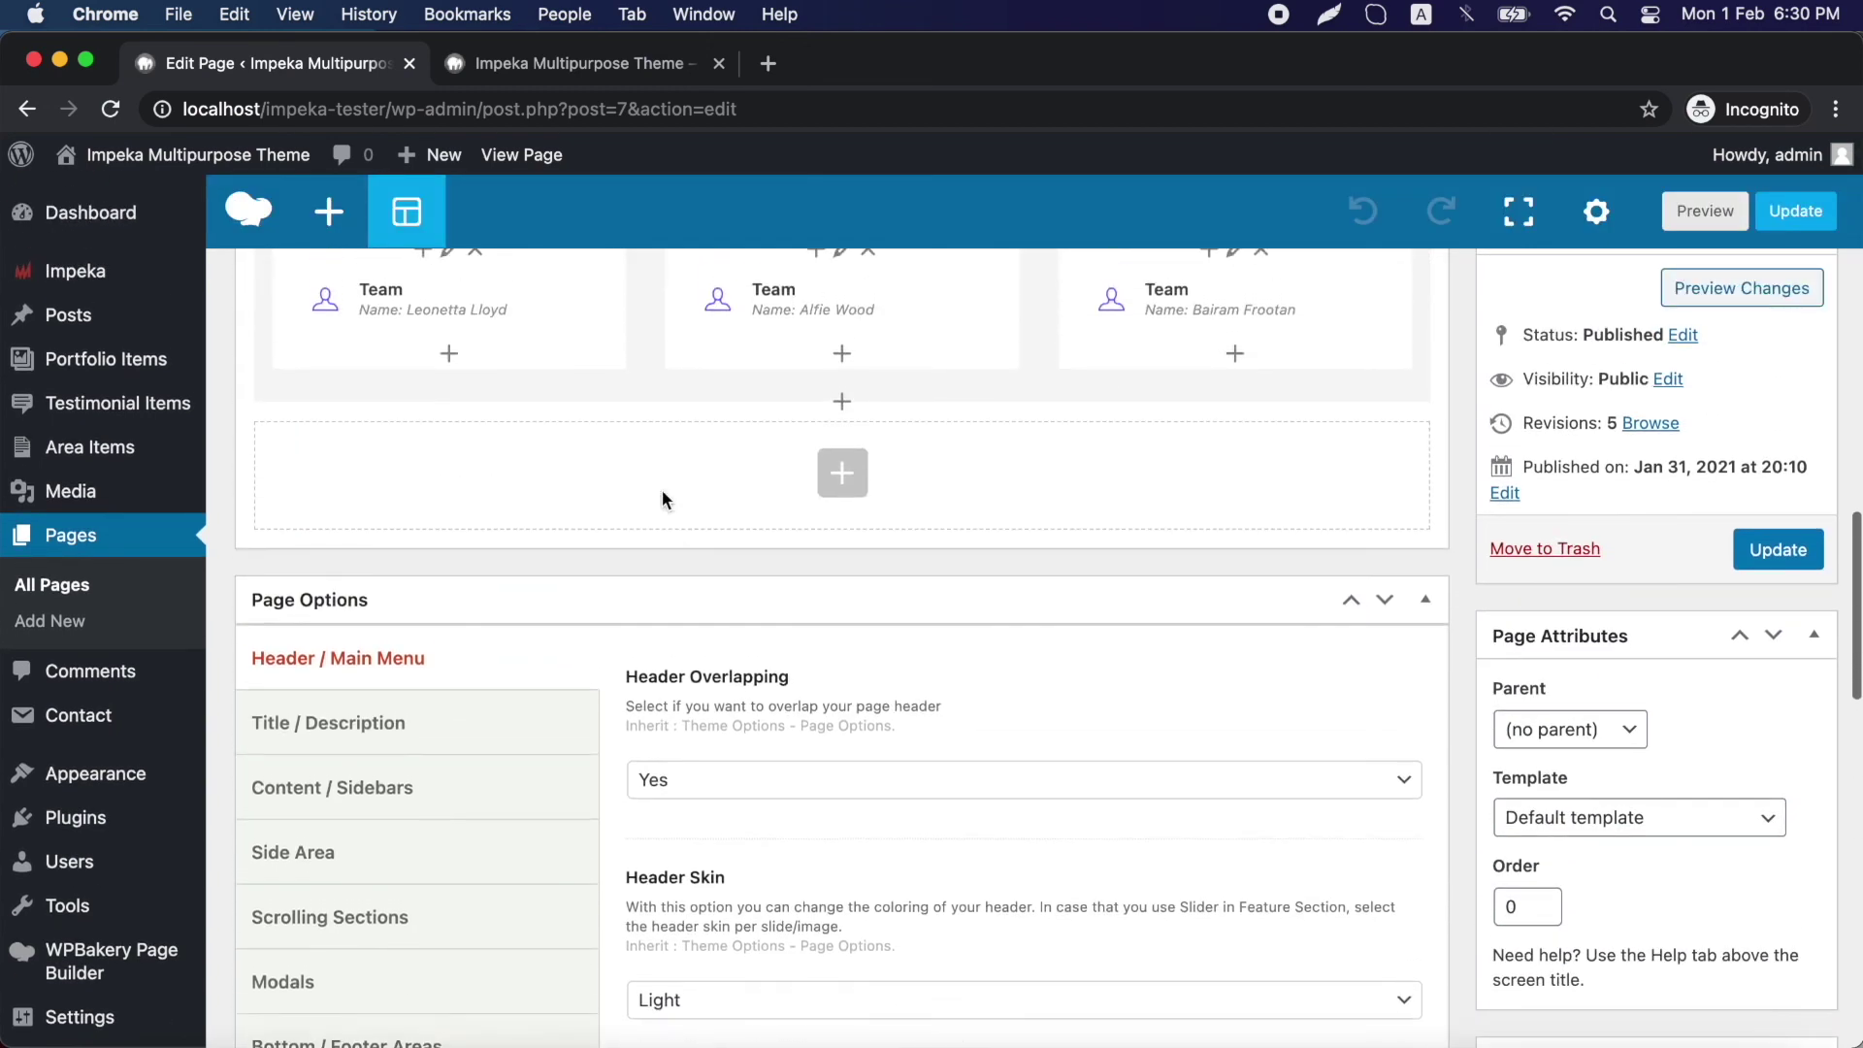
{"action": "scroll", "coordinate": [628, 486], "scroll_direction": "down", "scroll_amount": 1}
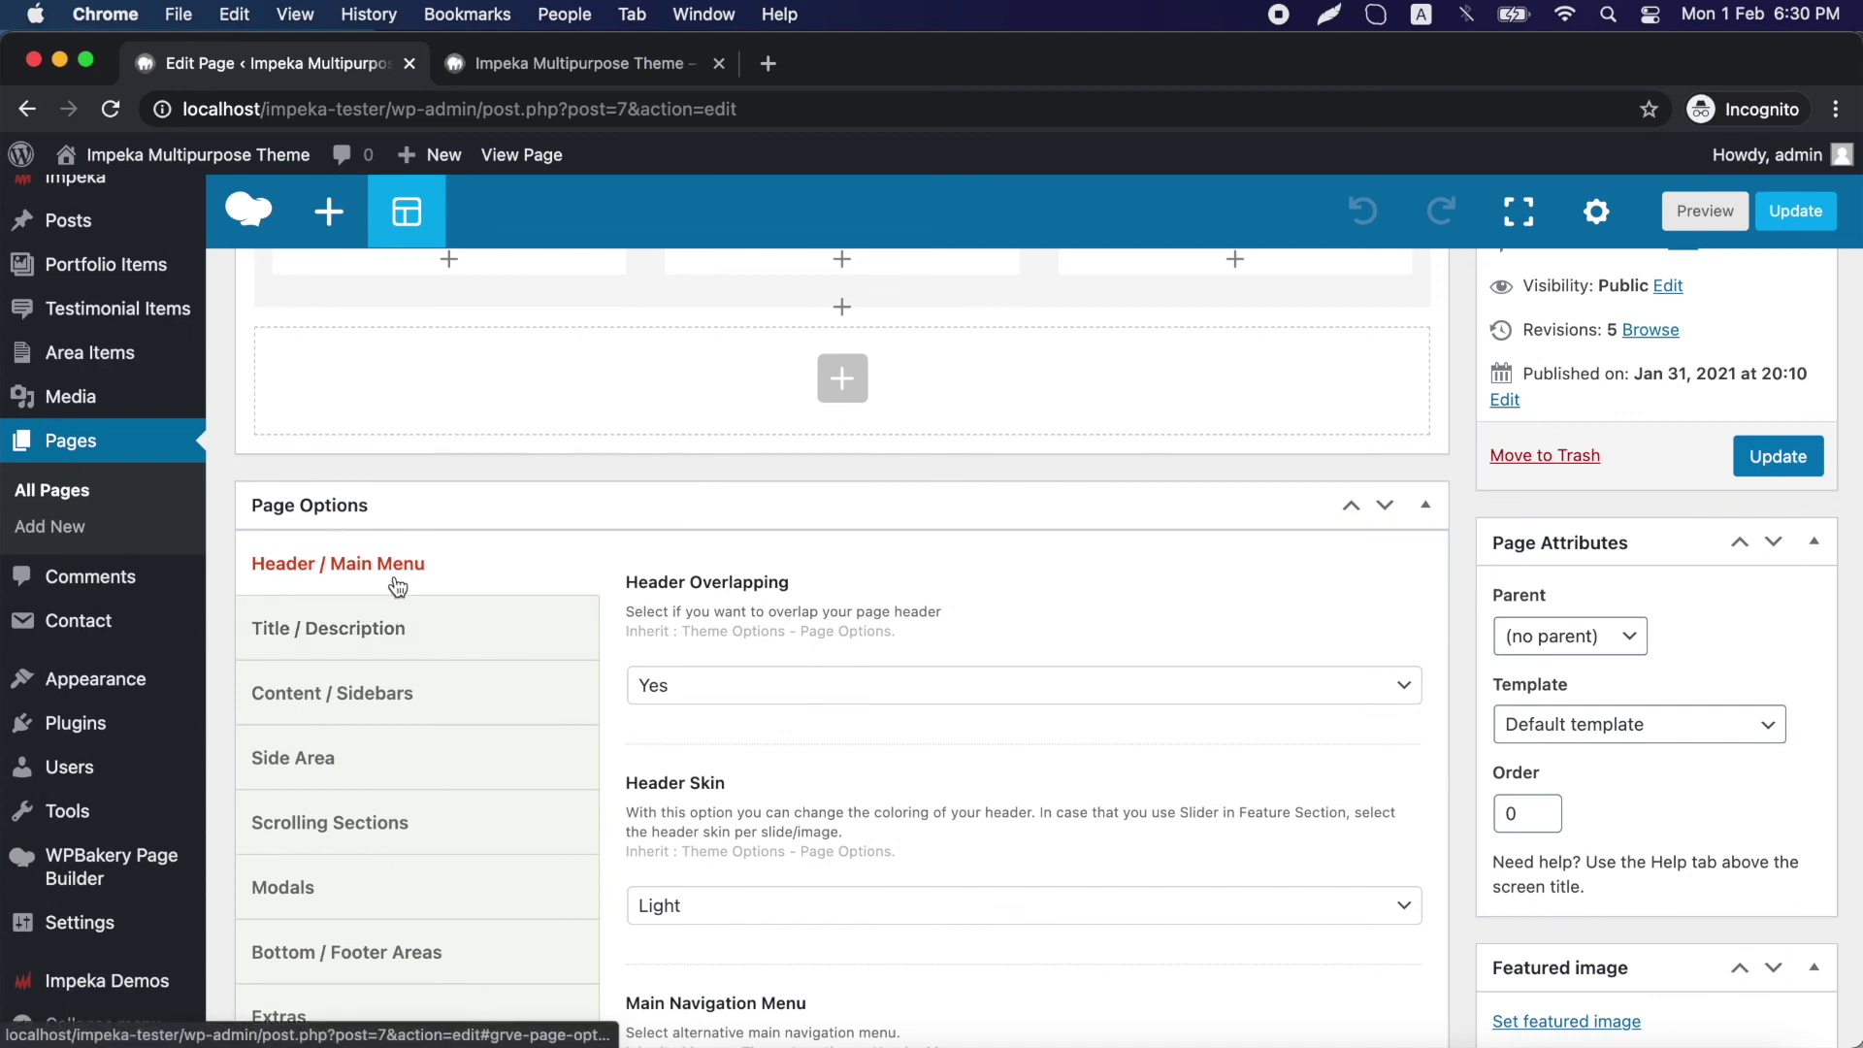
{"action": "scroll", "coordinate": [936, 658], "scroll_direction": "down", "scroll_amount": 2}
{"action": "scroll", "coordinate": [941, 660], "scroll_direction": "down", "scroll_amount": 5}
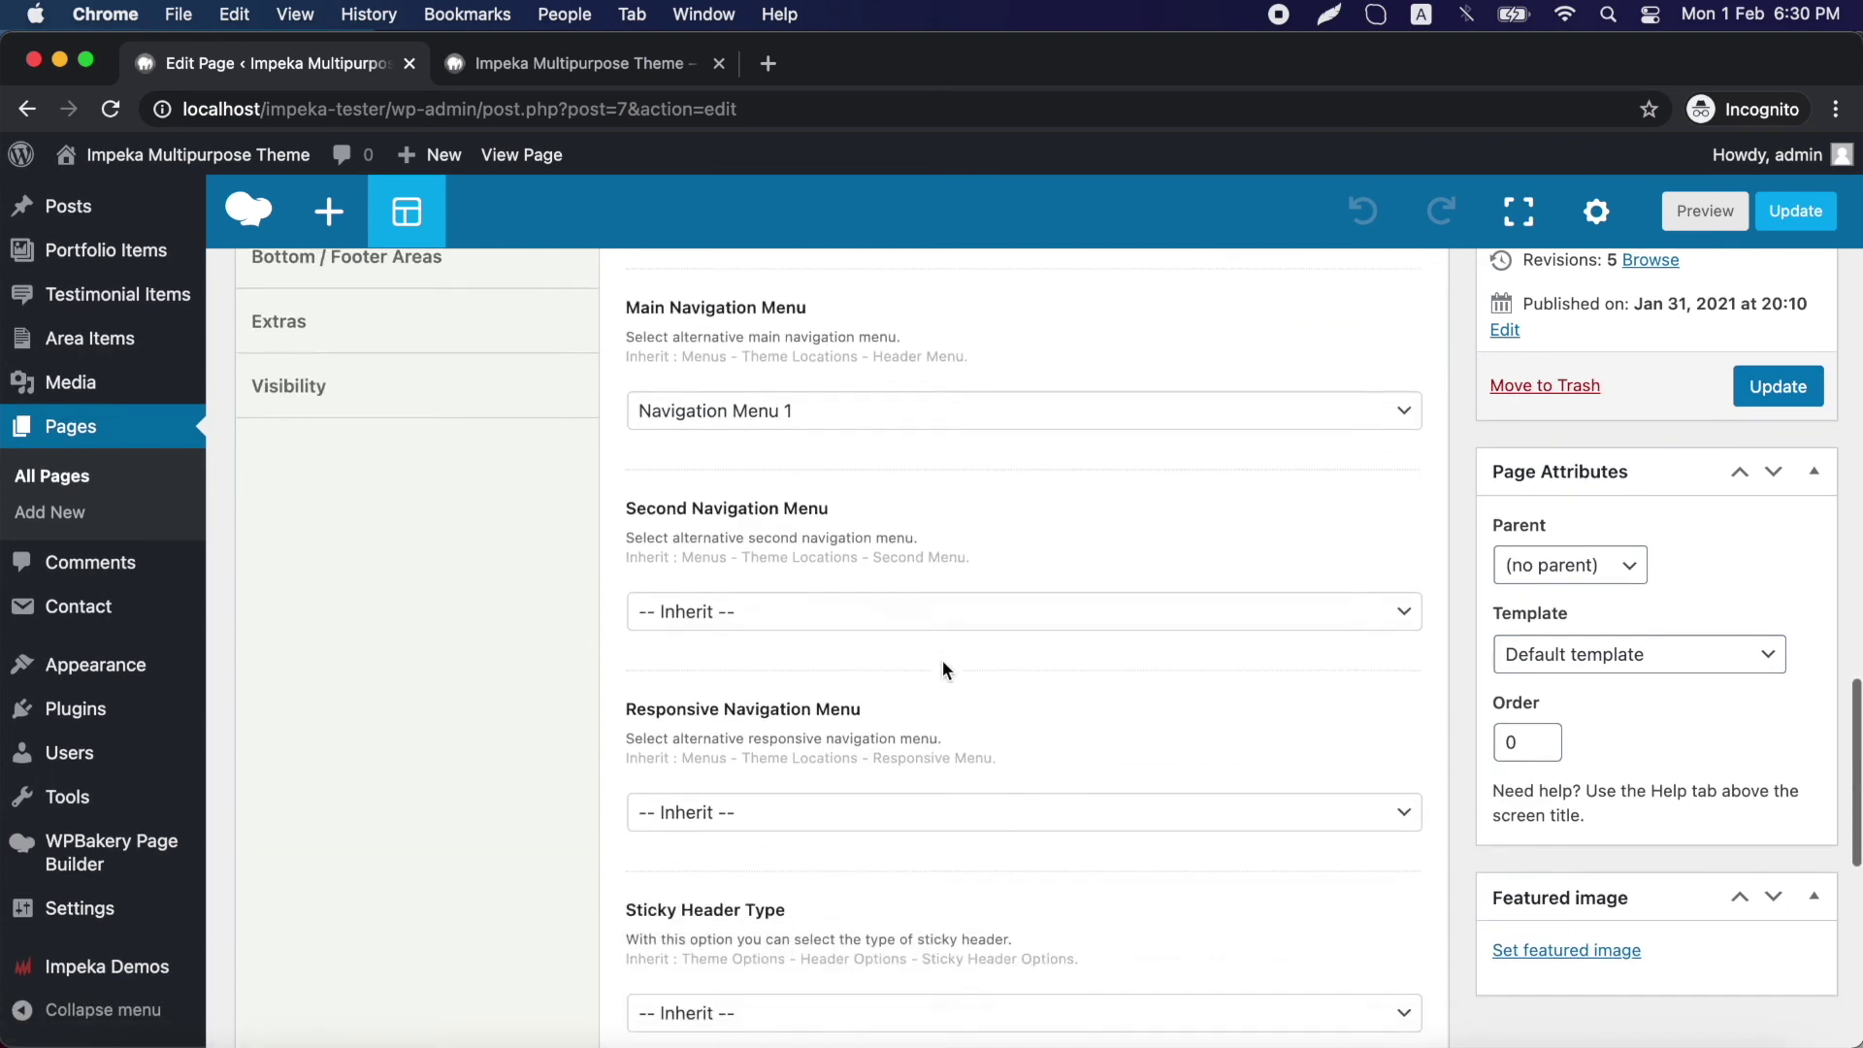
{"action": "scroll", "coordinate": [942, 659], "scroll_direction": "down", "scroll_amount": 3}
{"action": "scroll", "coordinate": [941, 659], "scroll_direction": "down", "scroll_amount": 5}
{"action": "scroll", "coordinate": [943, 663], "scroll_direction": "up", "scroll_amount": 4}
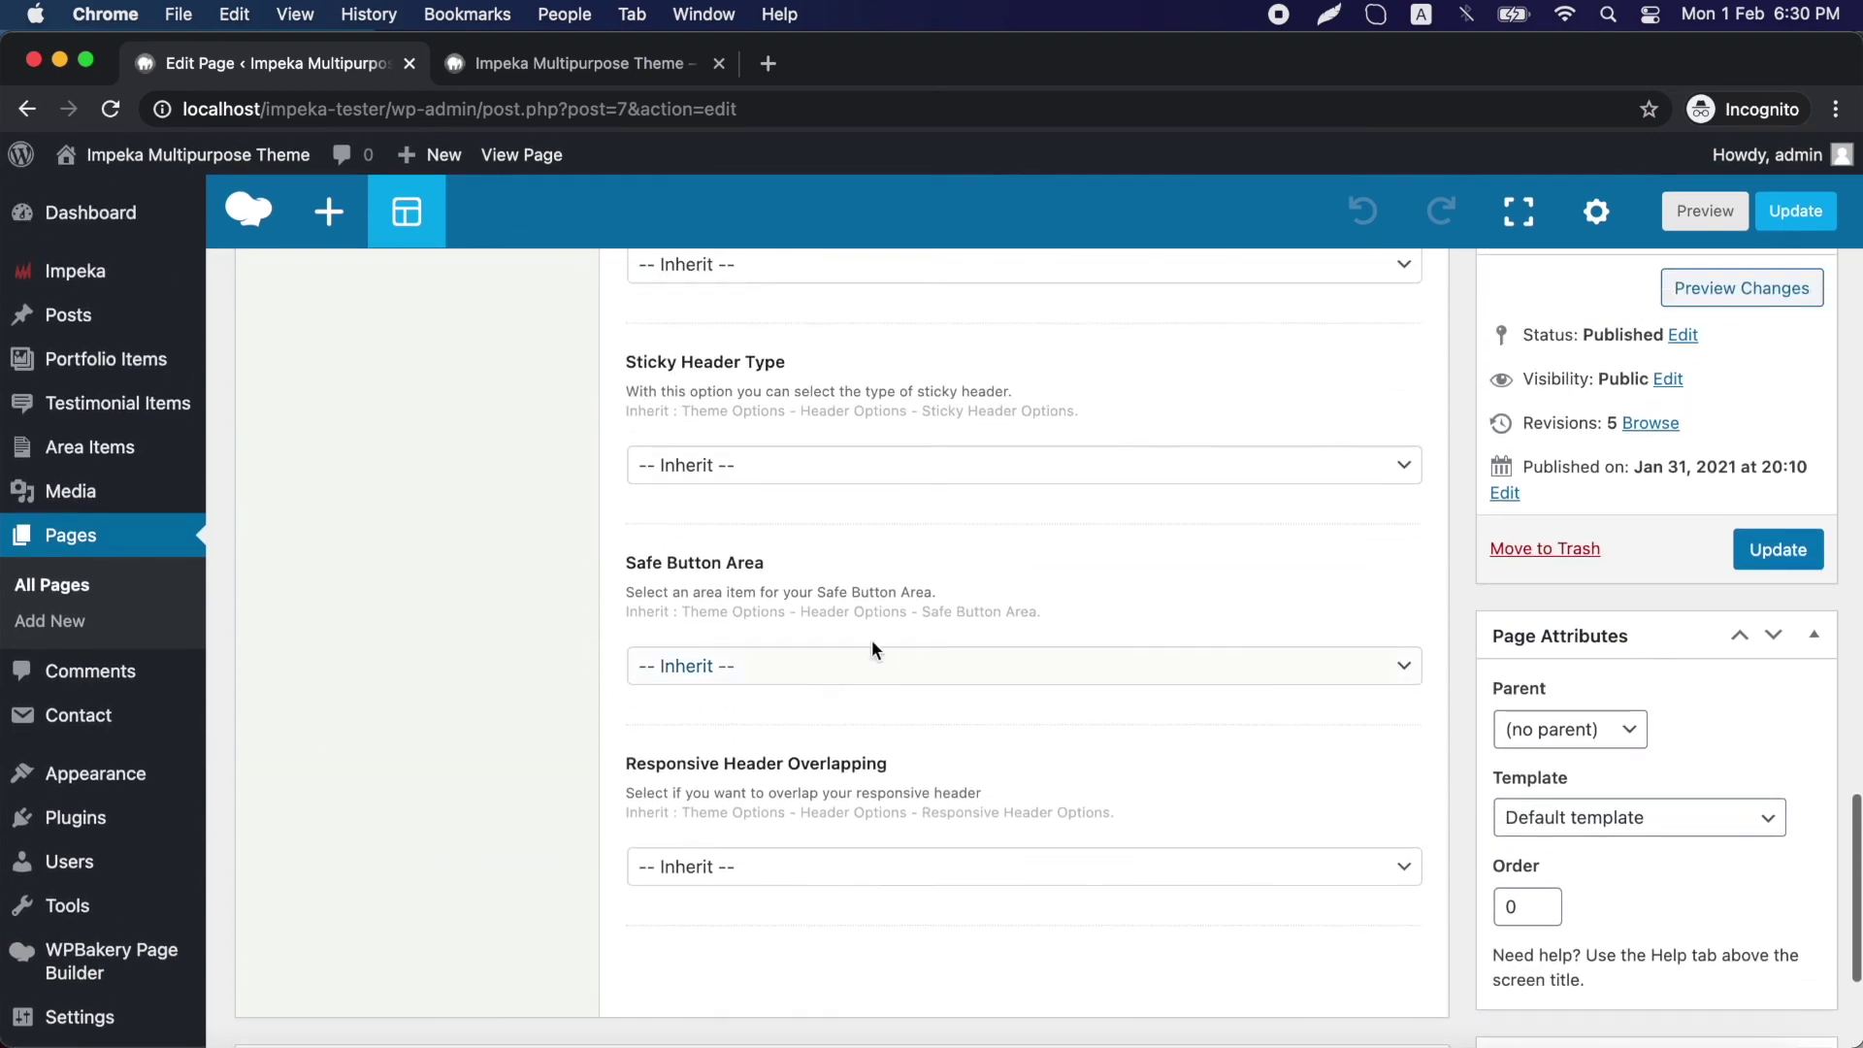
{"action": "left_click", "coordinate": [730, 670]}
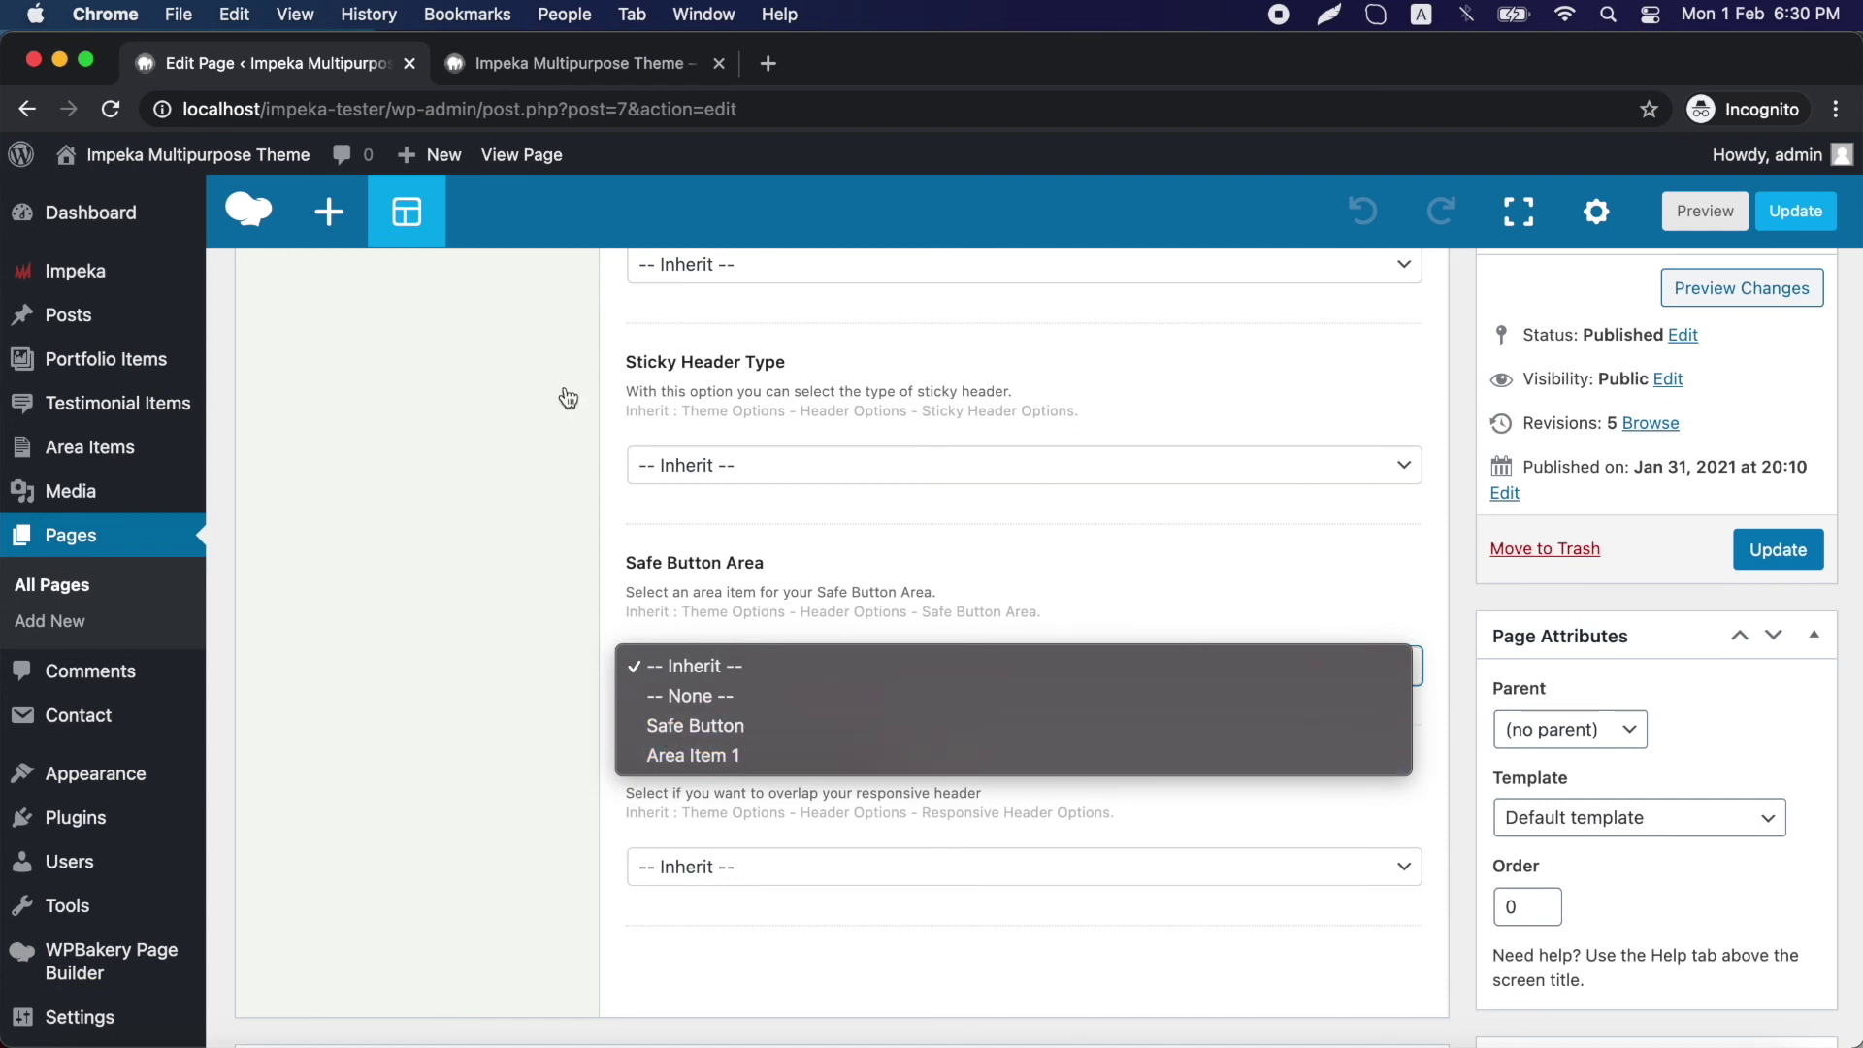
{"action": "left_click", "coordinate": [561, 602]}
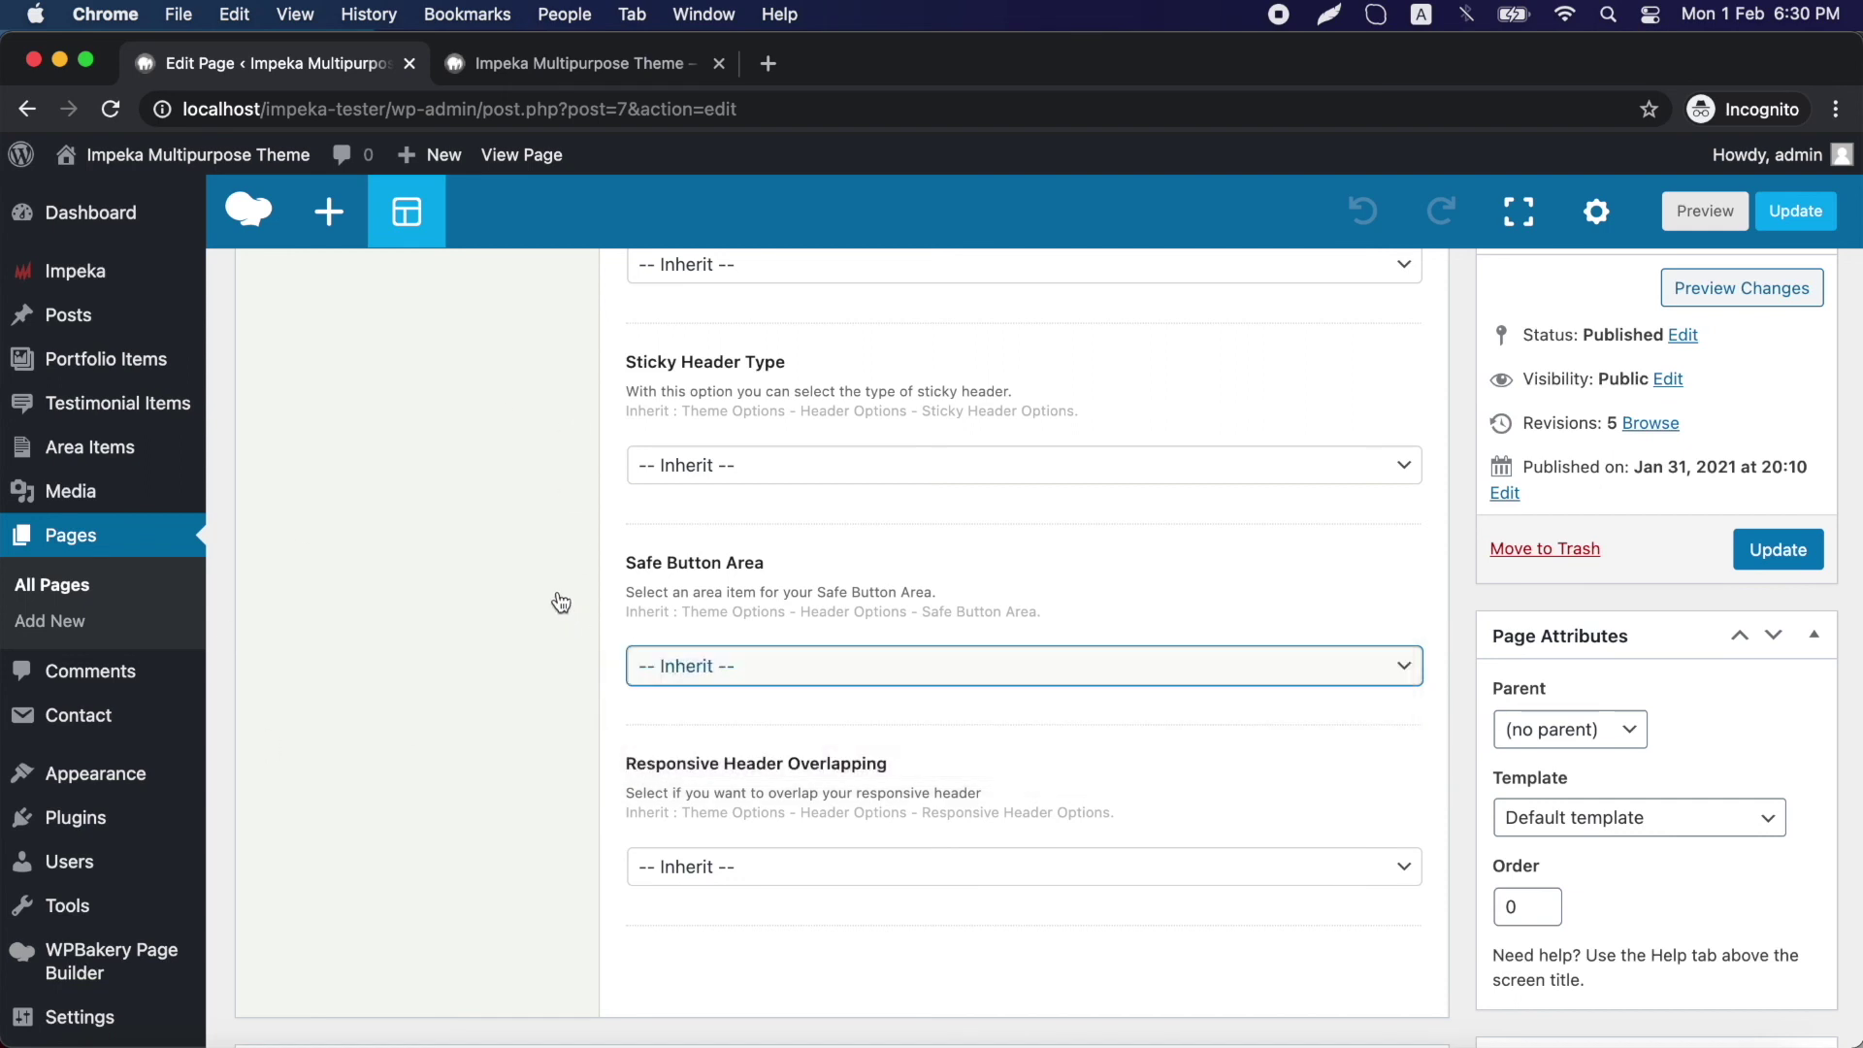